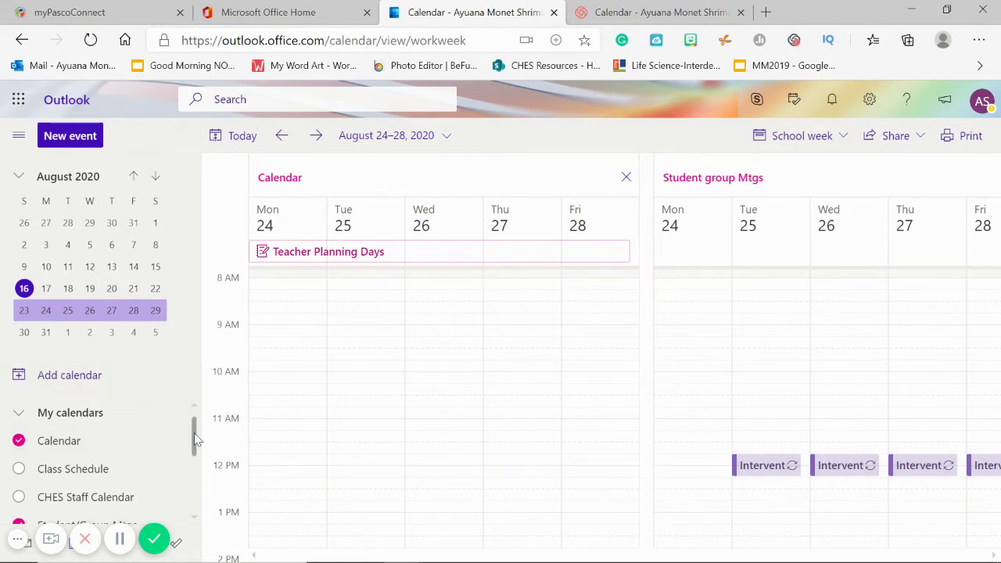
Step: Show the Class Schedule calendar and hide Calendar, leaving Class Schedule beside Student group Mtgs
mouse_move(196, 439)
mouse_down()
mouse_move(197, 473)
mouse_move(195, 458)
mouse_up()
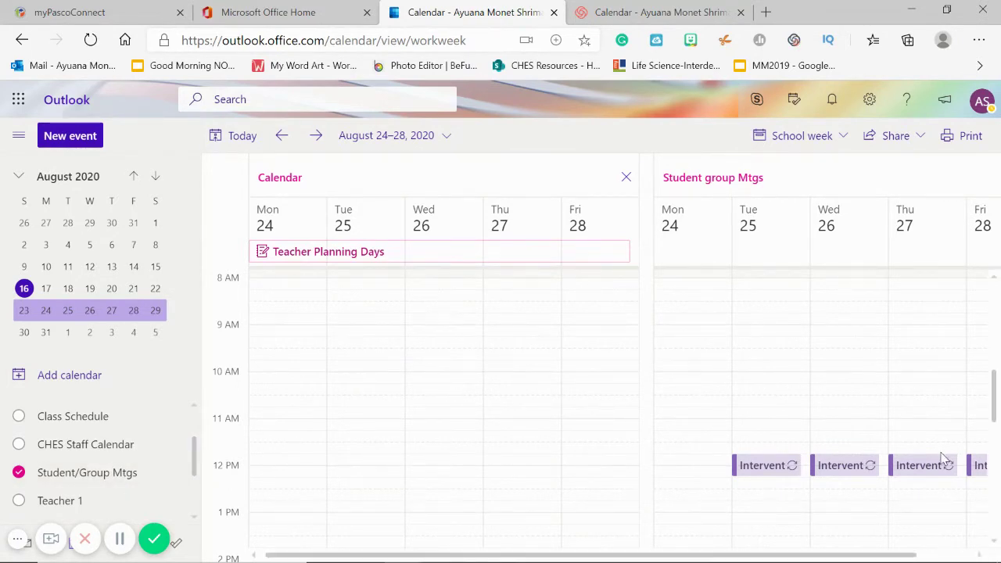
scroll(196, 459, up, 1)
drag(195, 459, 196, 441)
scroll(172, 469, down, 1)
scroll(141, 449, up, 1)
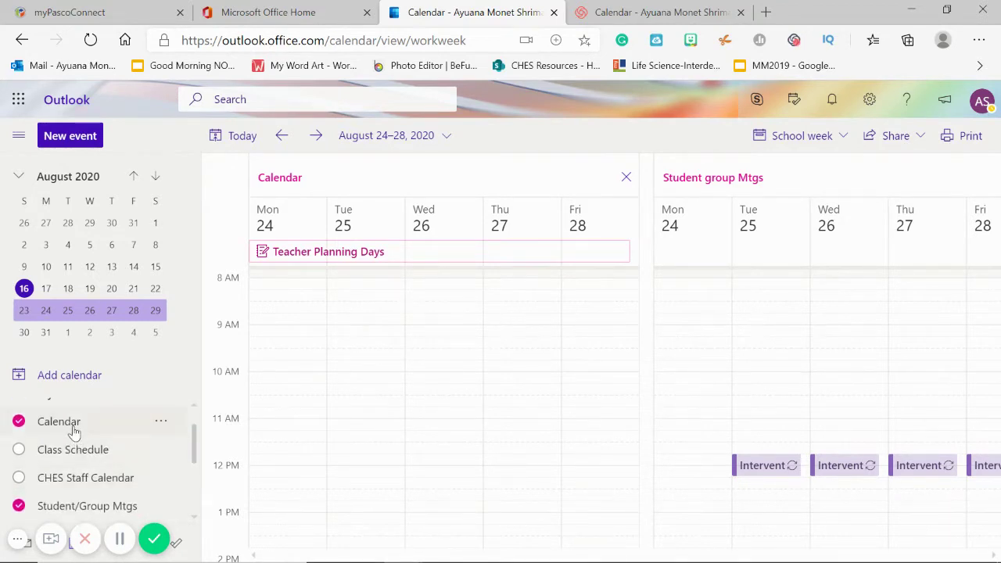
scroll(75, 429, up, 1)
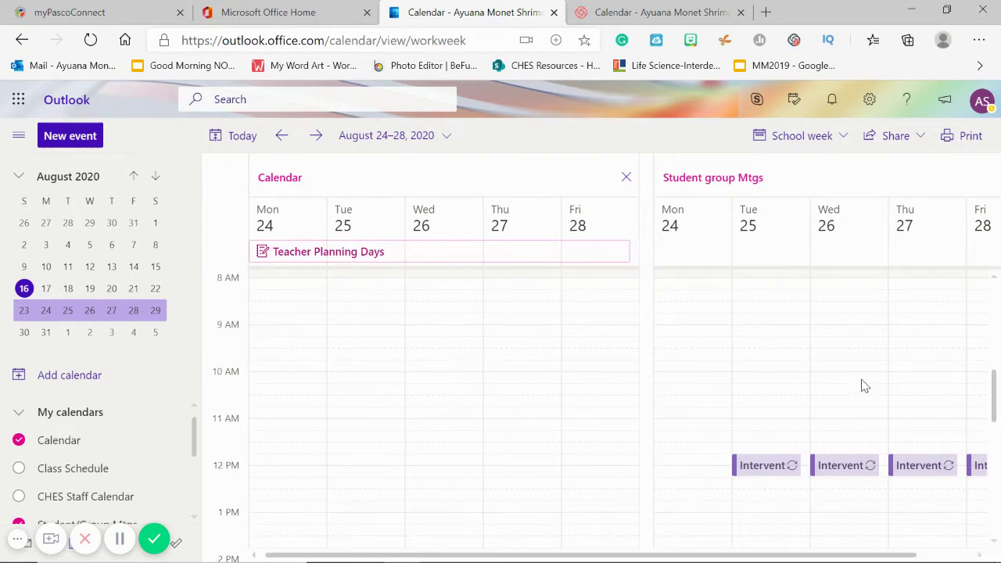
drag(722, 554, 628, 560)
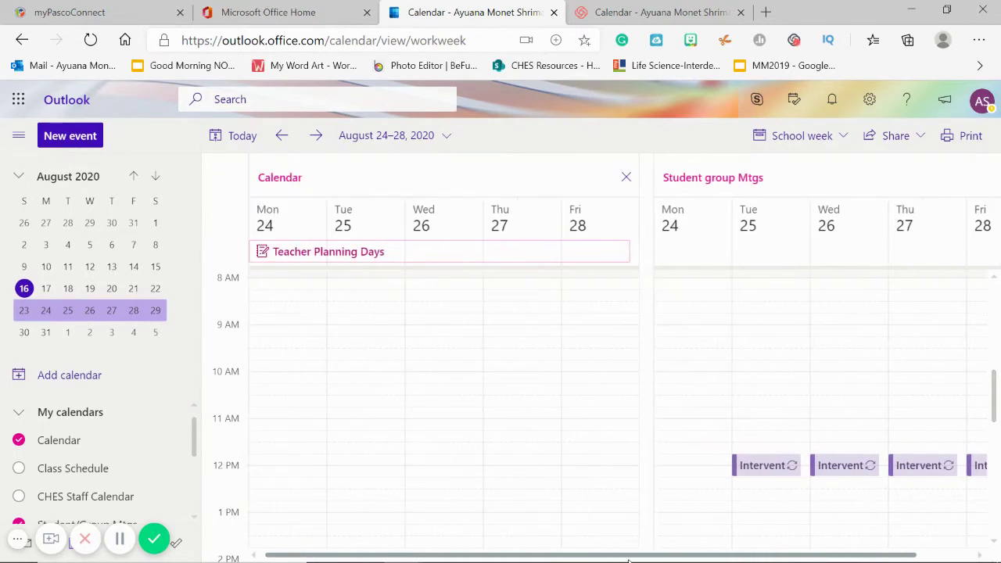
scroll(668, 333, down, 1)
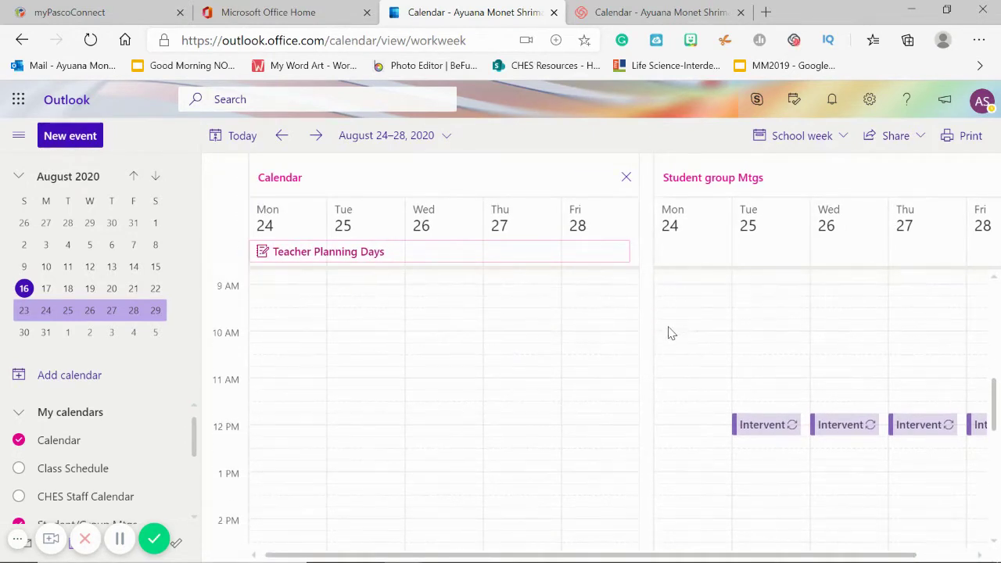
scroll(443, 407, up, 1)
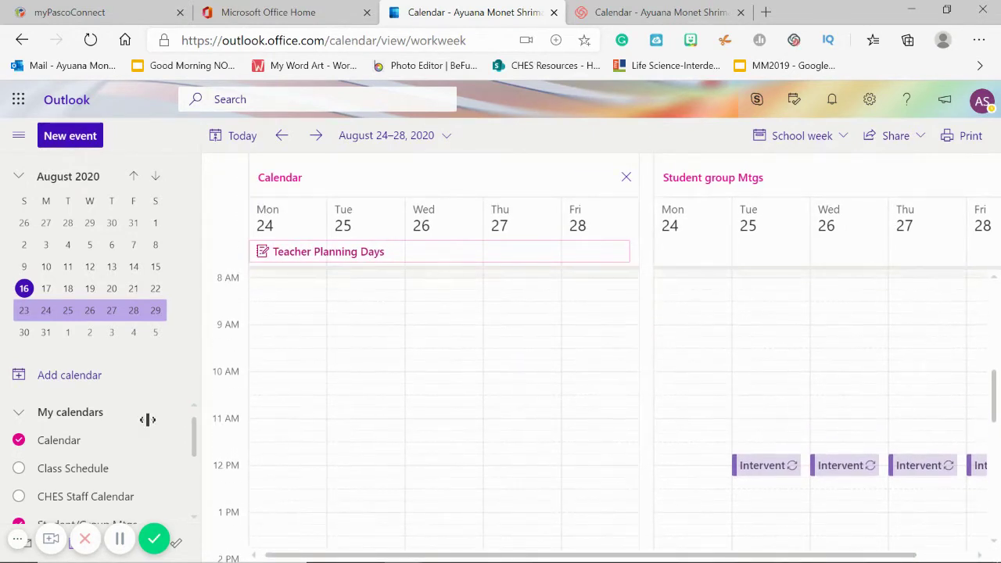
click(20, 469)
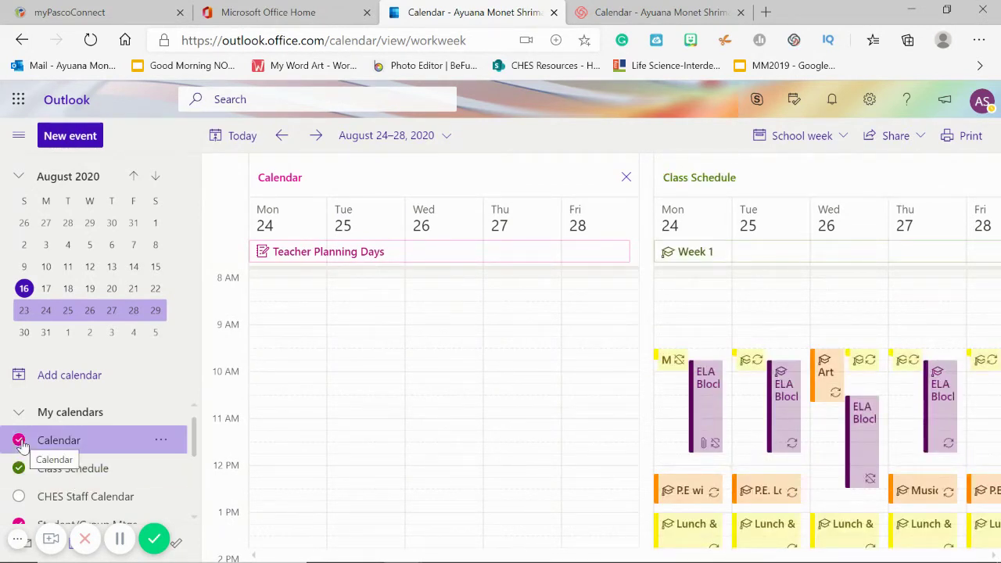
click(19, 440)
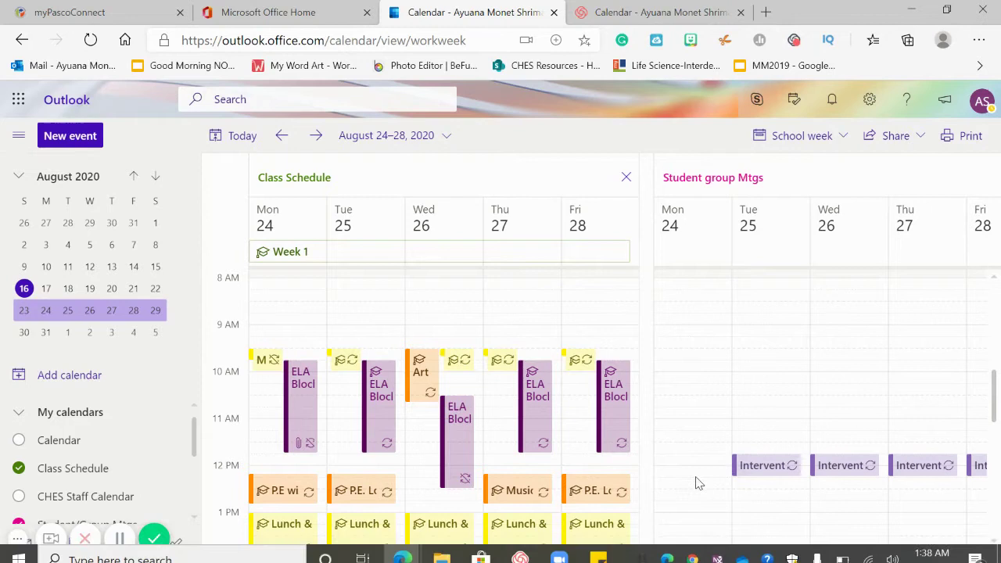
drag(682, 555, 772, 554)
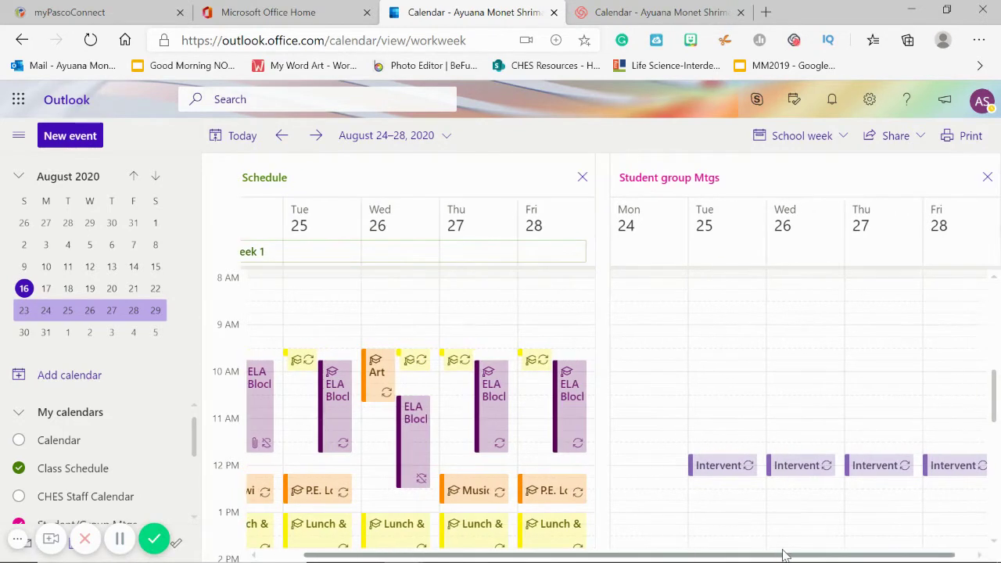
Step: Open Tuesday's Intervention Groups/IRLA event for editing all events in the series
click(729, 470)
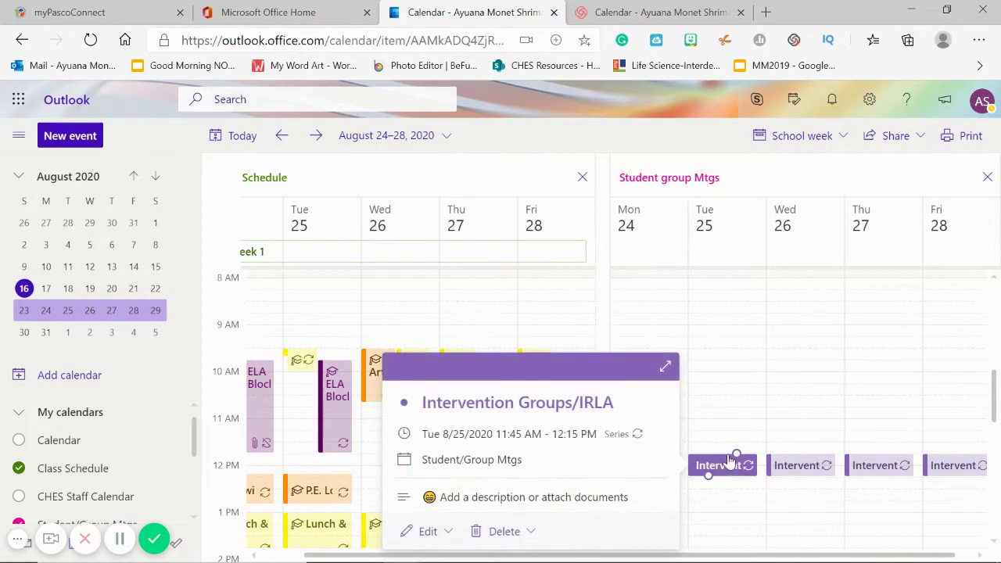
click(645, 432)
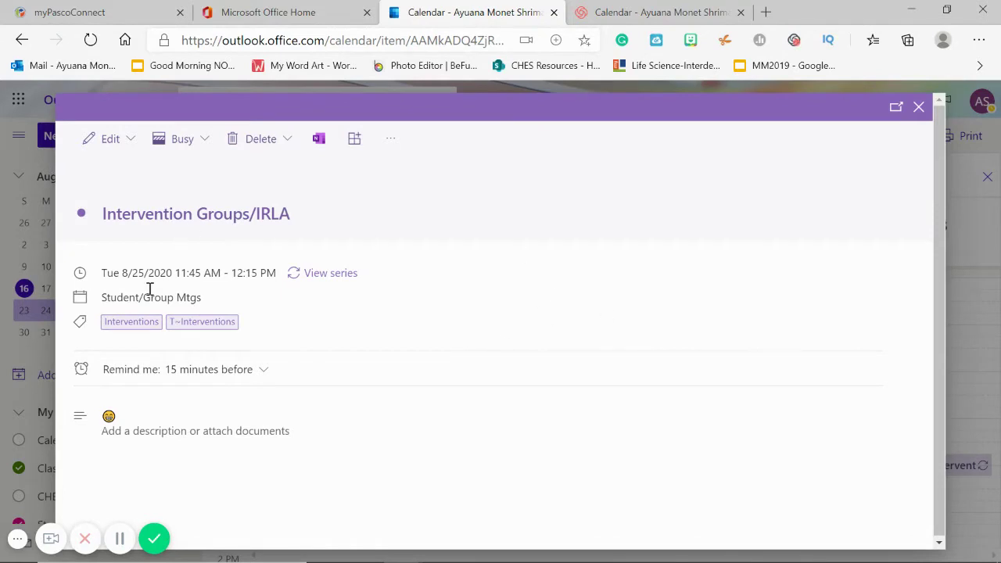
click(100, 138)
click(132, 223)
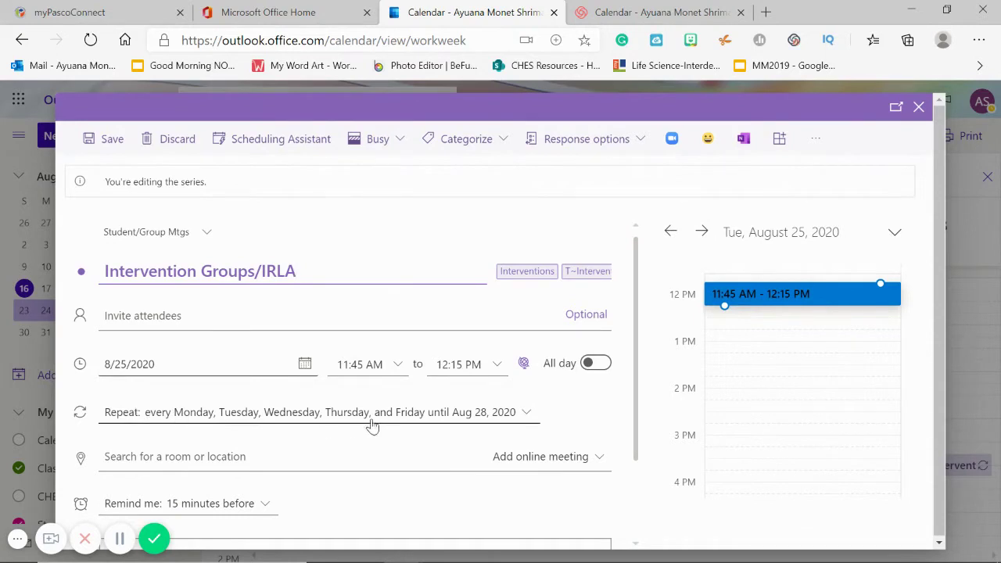
Step: Give the series a custom repeat starting 8/25/2020 and ending Aug 28, 2020
click(524, 413)
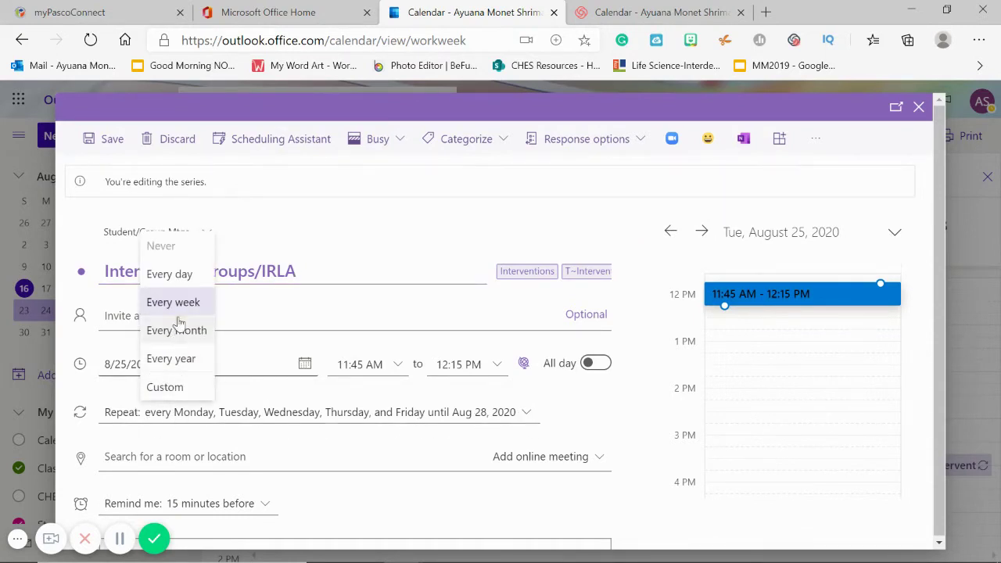
click(160, 386)
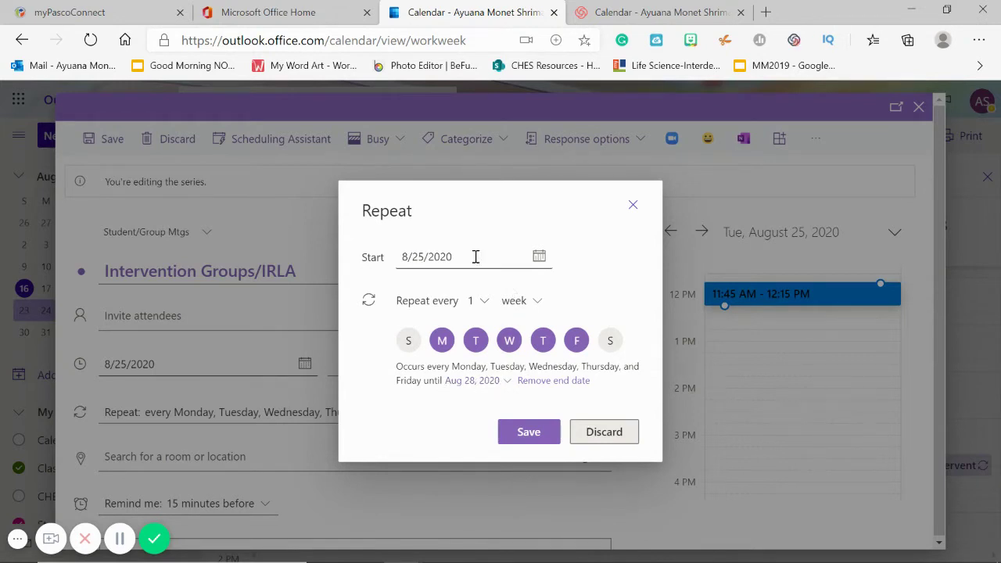
click(538, 258)
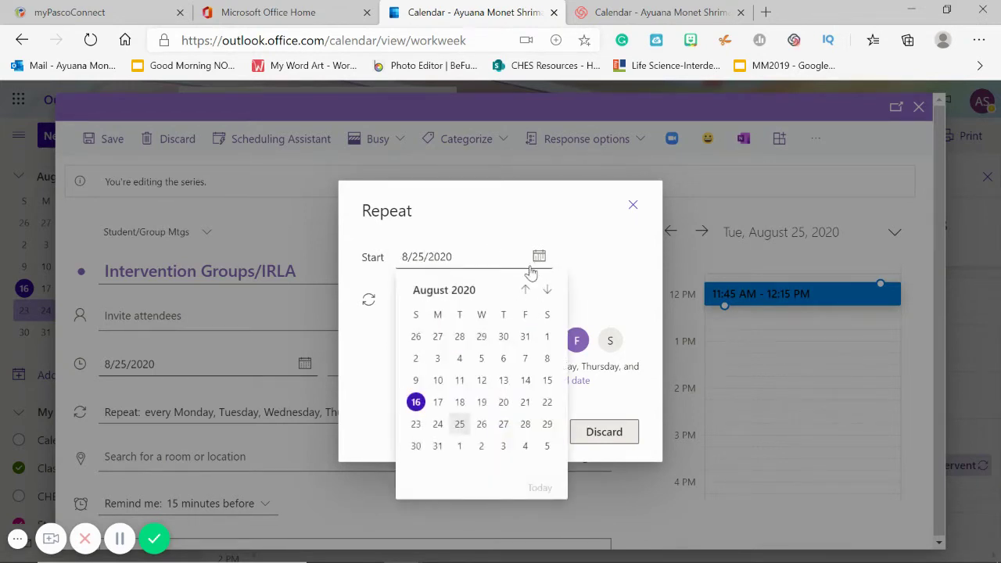
click(460, 425)
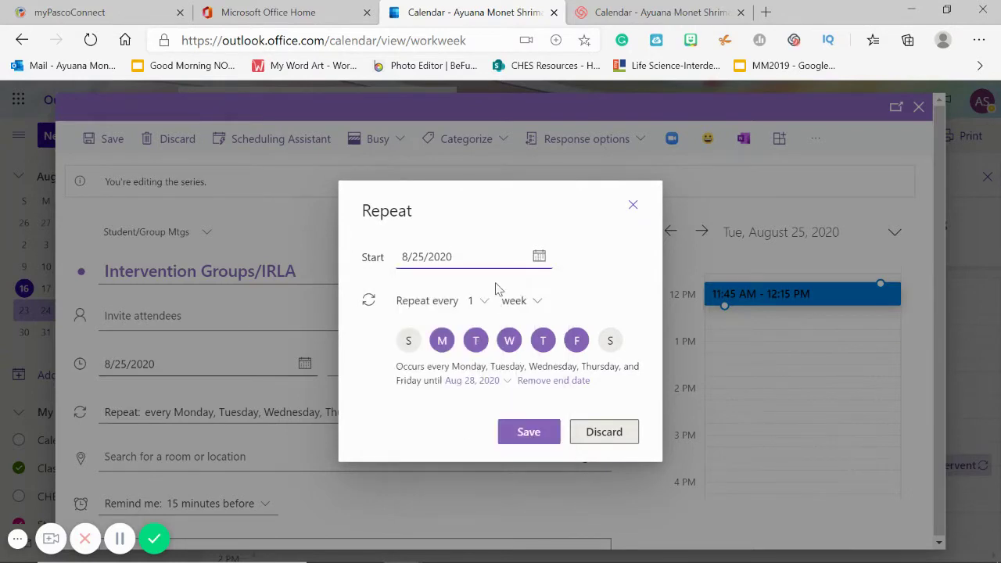
click(469, 387)
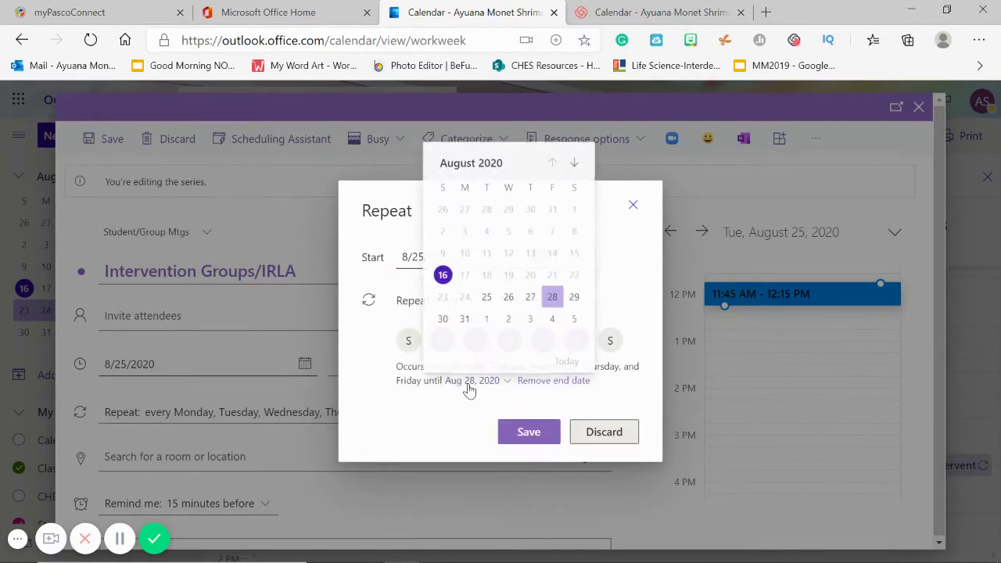
click(554, 295)
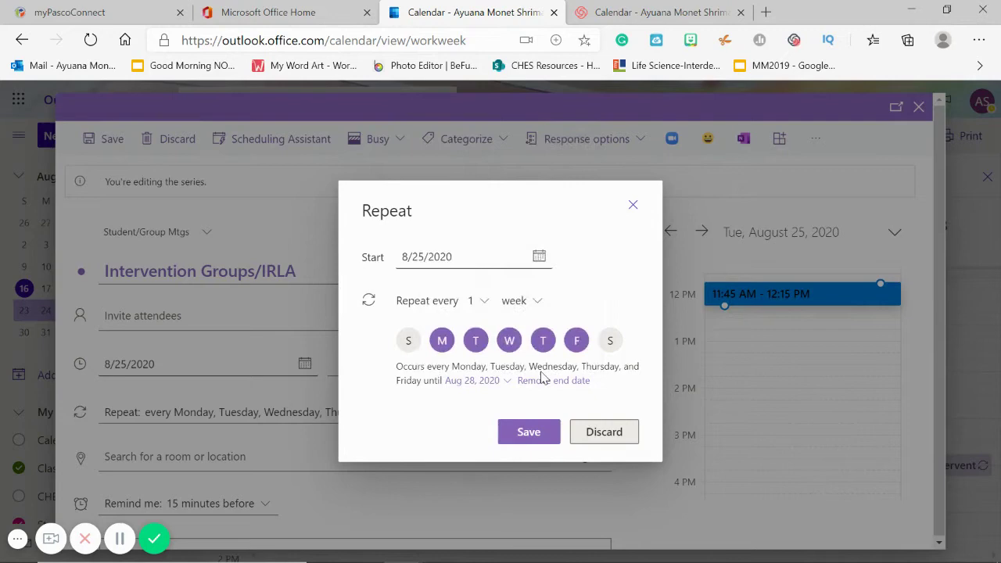
click(526, 434)
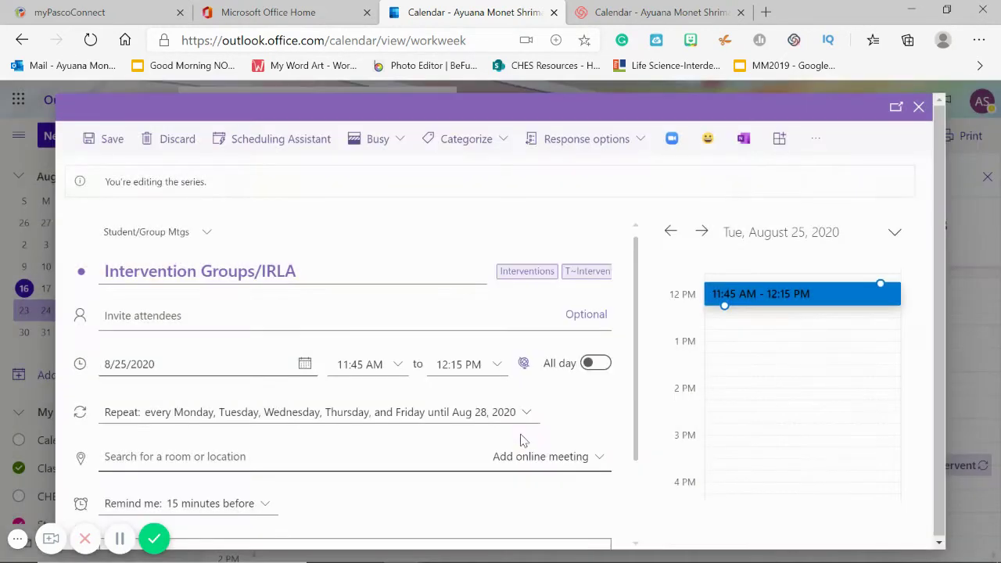
Step: Confirm the Interventions and T~Interventions categories, then save the whole Intervention Groups/IRLA series
click(201, 236)
click(202, 236)
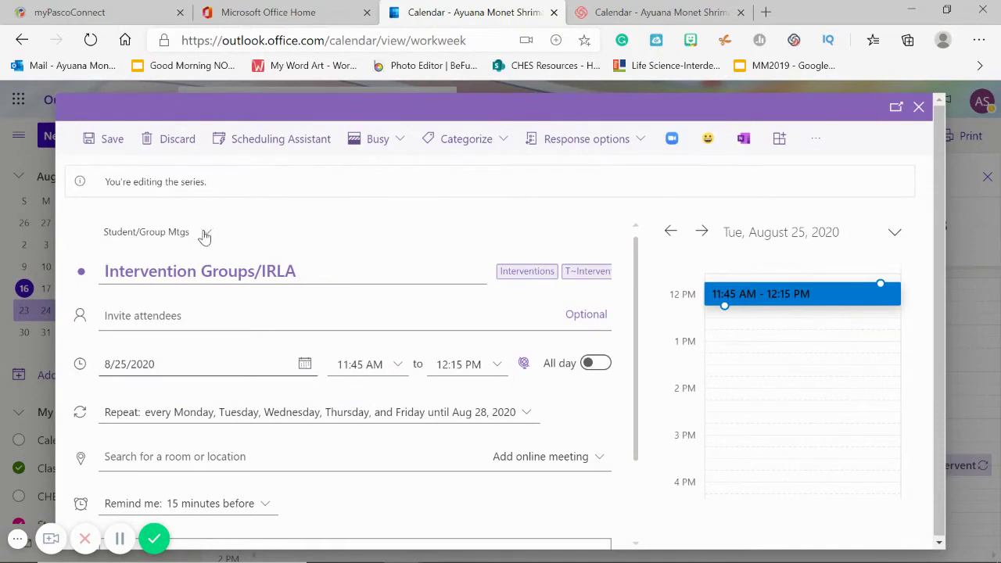
click(497, 139)
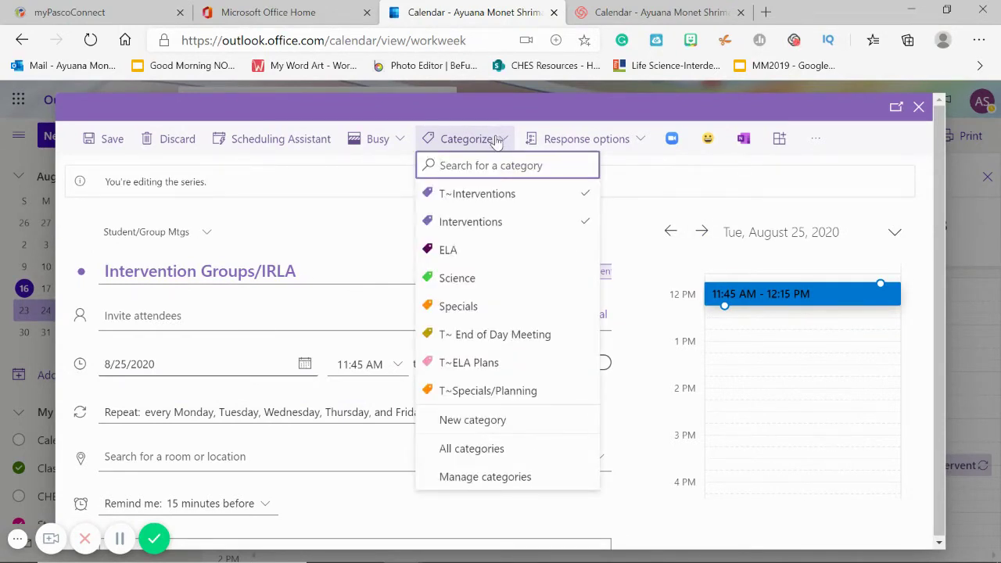
click(495, 141)
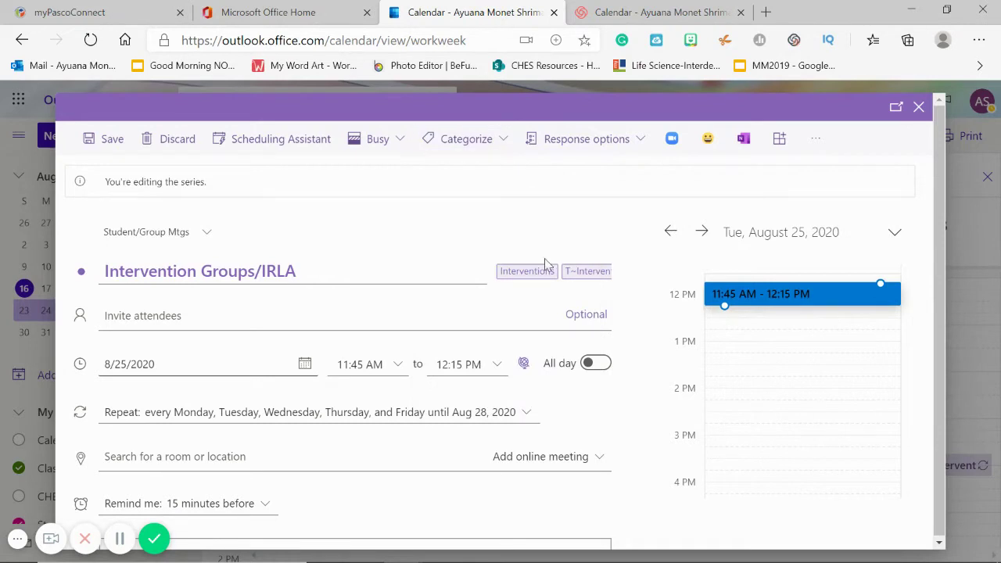
click(503, 142)
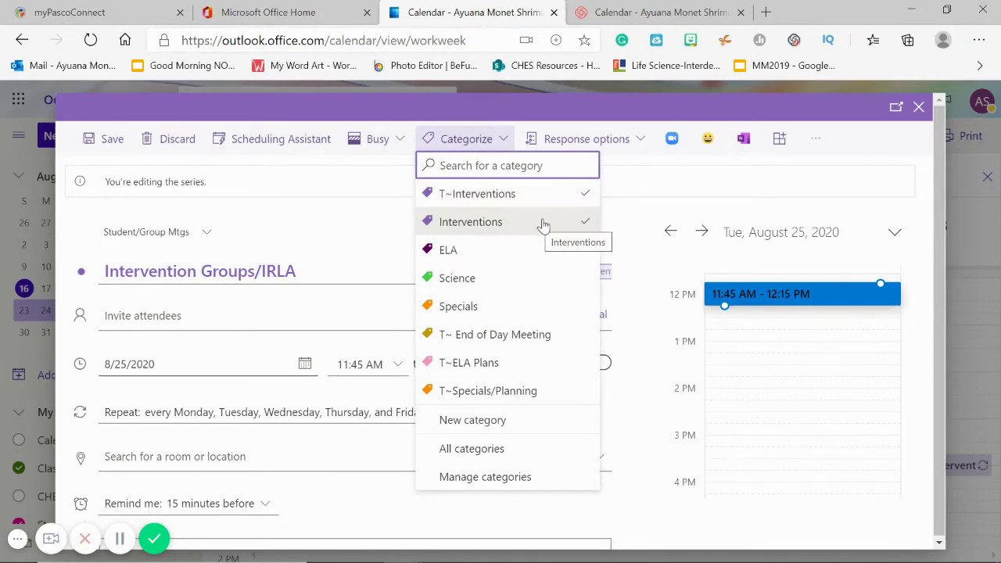
click(129, 148)
click(498, 376)
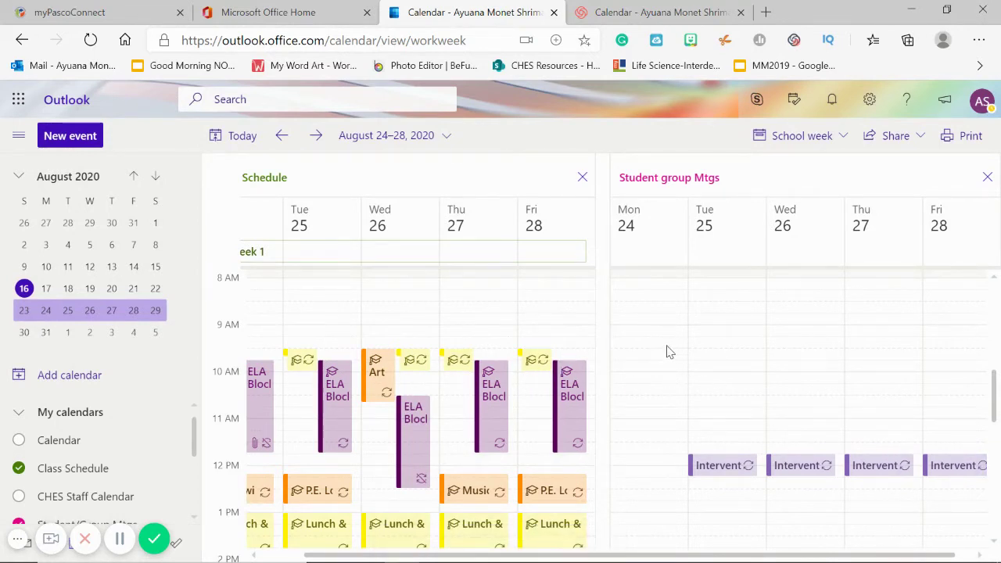
Step: Turn off Split view so class and intervention events share one full-width school week
click(804, 137)
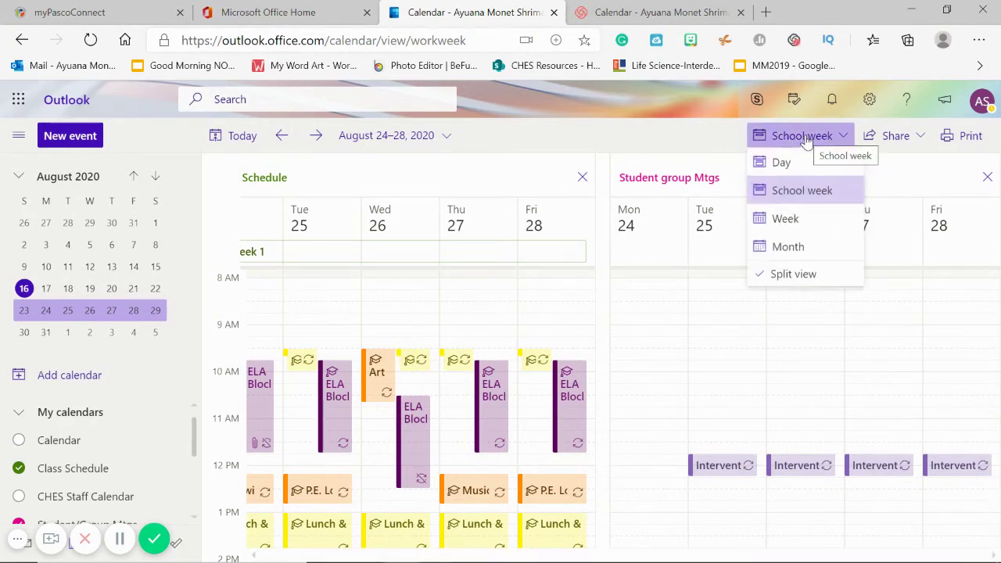
click(801, 275)
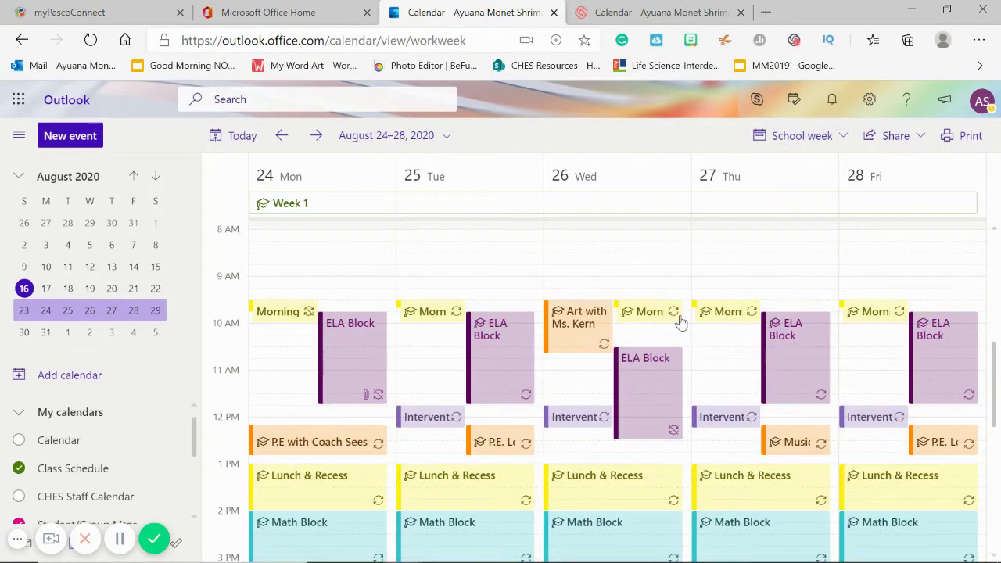
click(651, 422)
scroll(673, 413, down, 1)
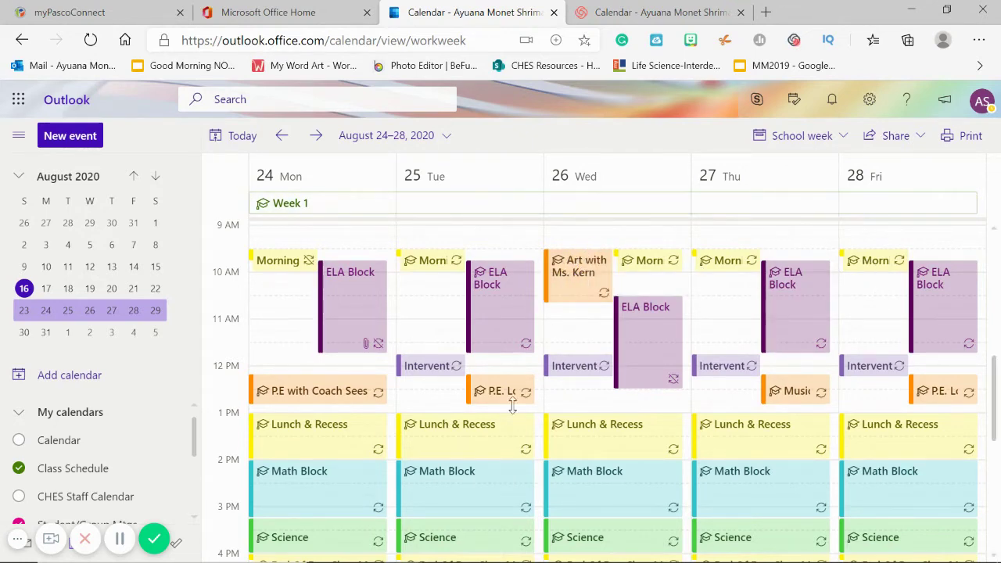
Step: Start editing the series from Wednesday's Intervention event, then discard those day changes
click(592, 369)
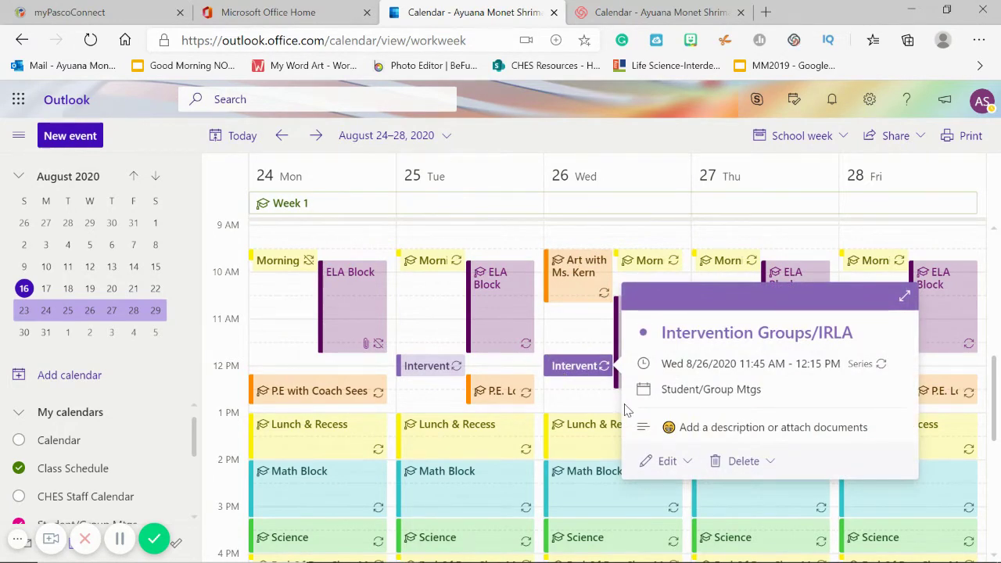
click(665, 461)
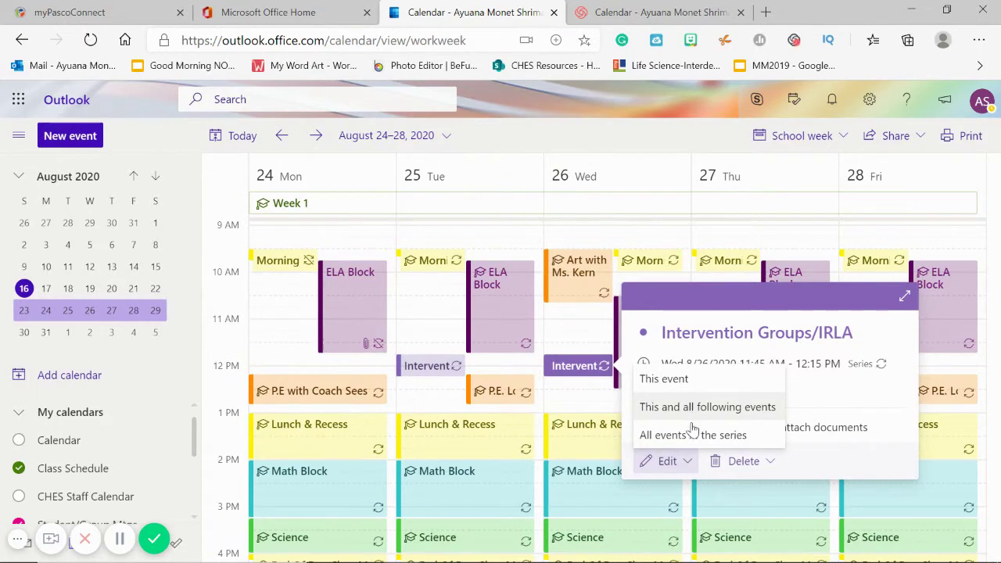
click(693, 436)
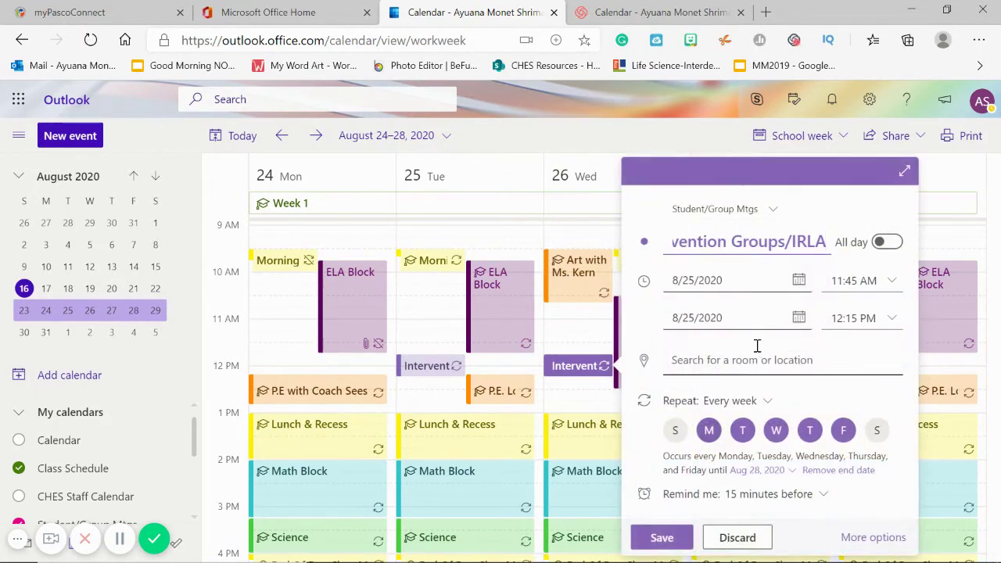
click(708, 431)
click(747, 435)
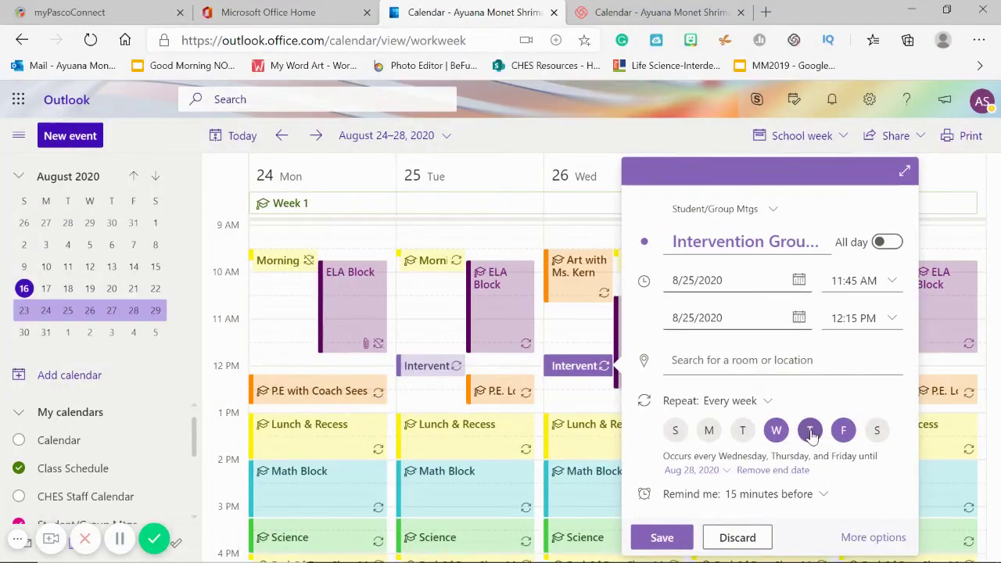
click(733, 538)
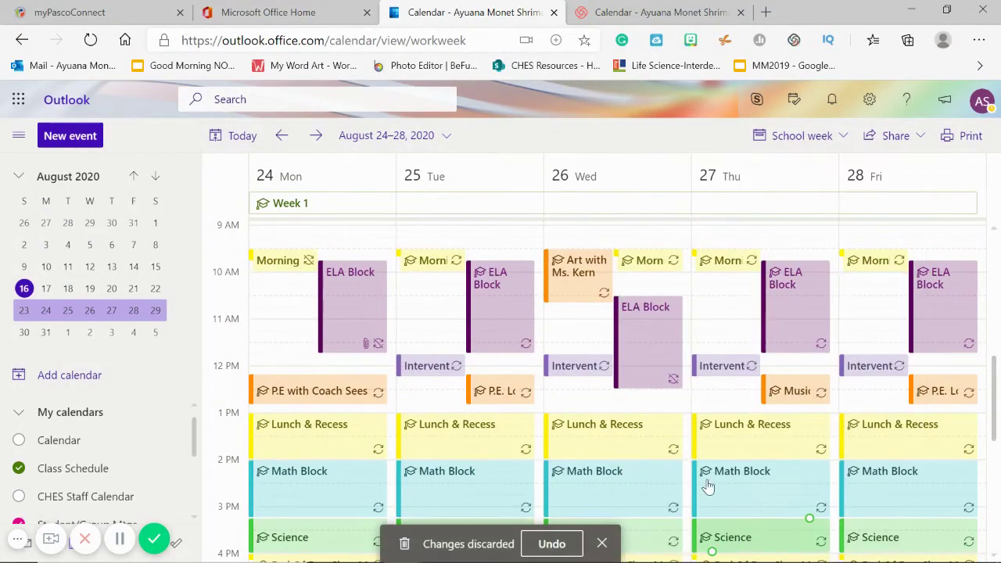
Step: Remove Wednesday from the Intervention Groups/IRLA series via Tuesday's event and save all events
click(435, 365)
click(520, 461)
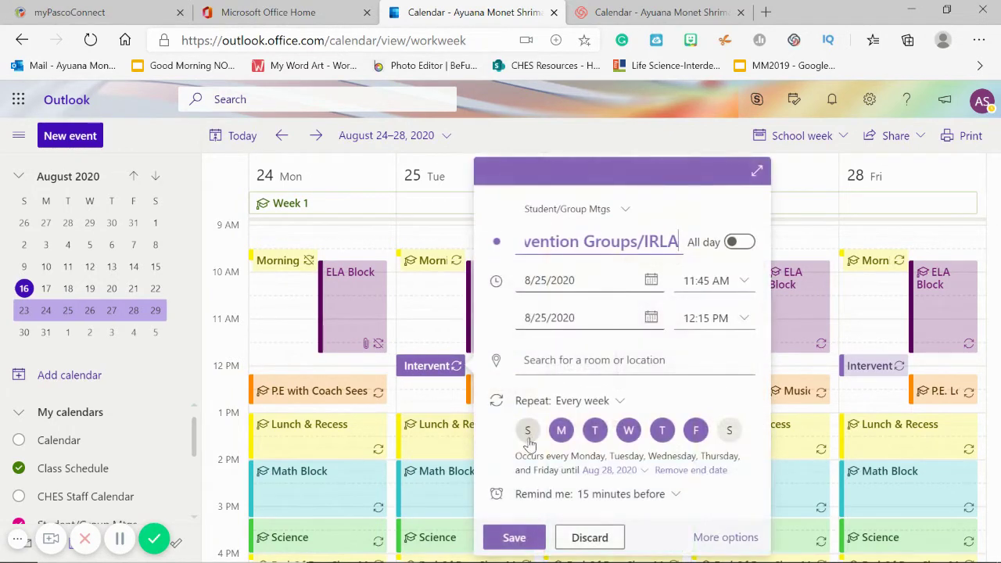
click(627, 433)
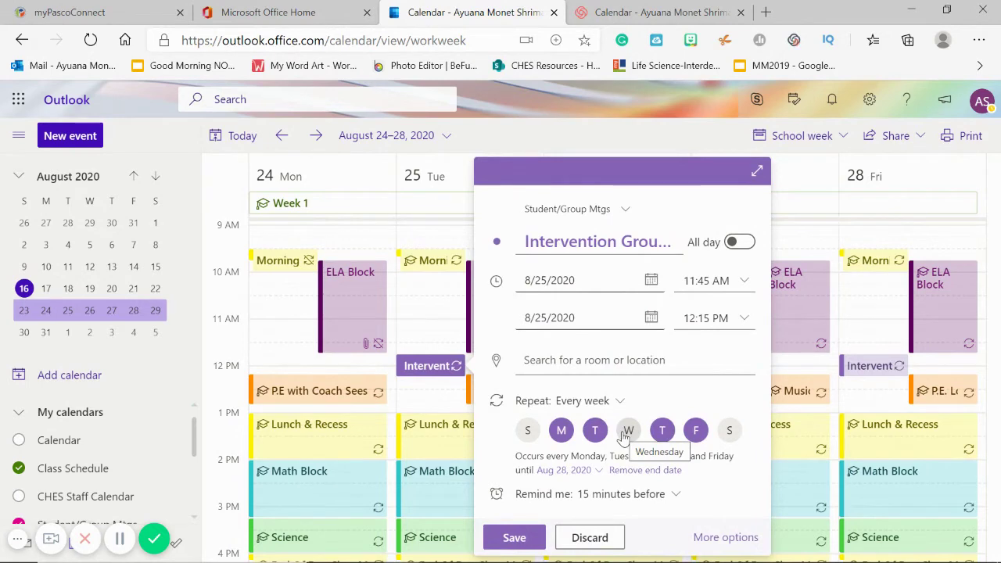
click(523, 538)
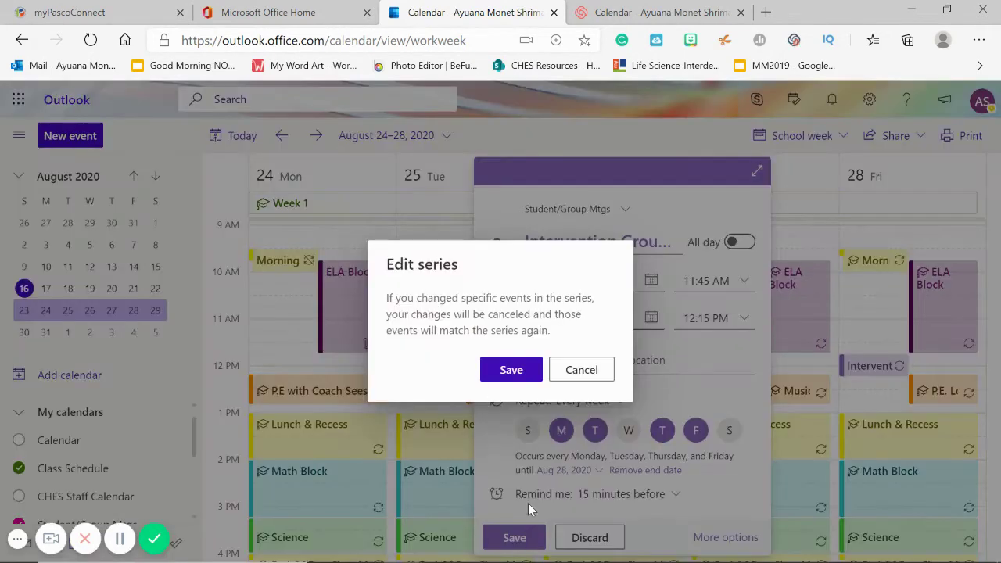
click(527, 373)
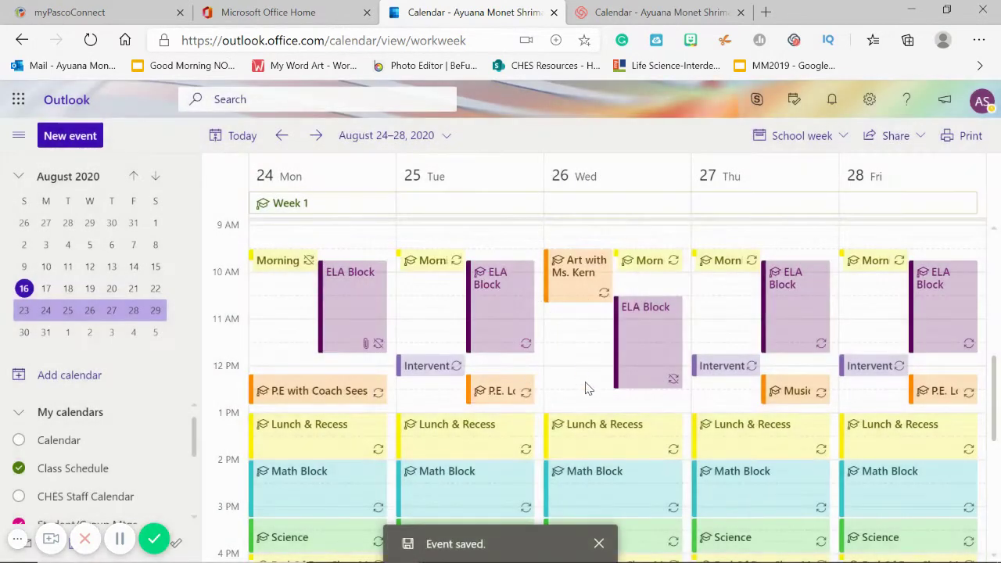
Step: Create a new event in the empty Wednesday 8/26 12:30–1:00 PM slot
click(626, 387)
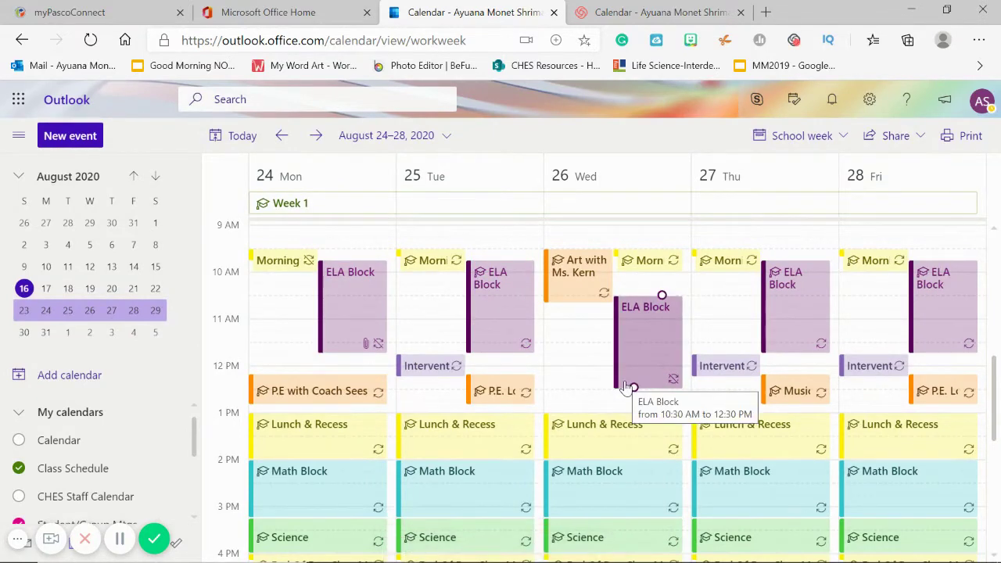
click(582, 418)
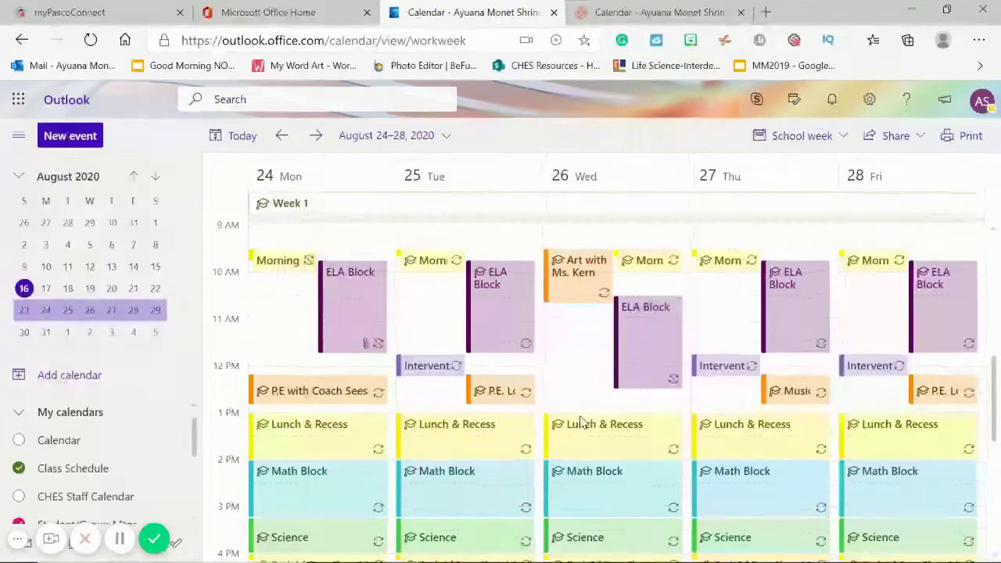
click(580, 399)
double_click(580, 400)
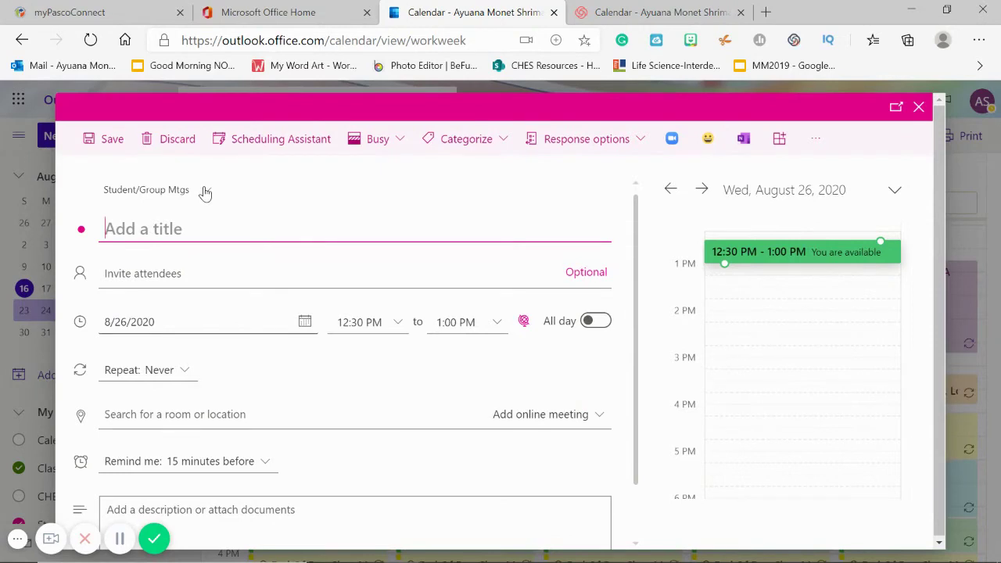
Step: Categorize it as Interventions, title it 'Intervention Time', and set it to repeat weekly
click(461, 139)
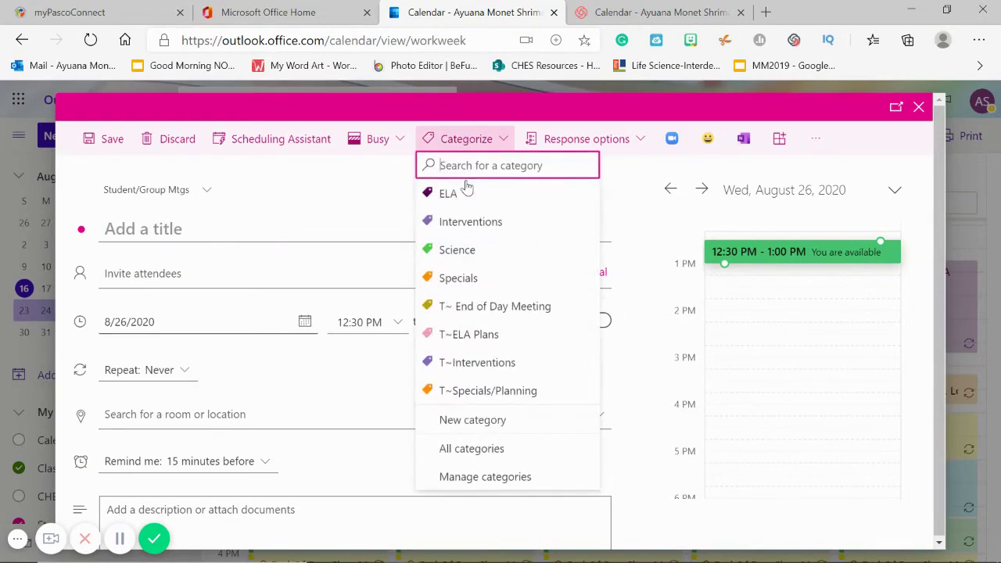
click(467, 222)
text(Intervention T)
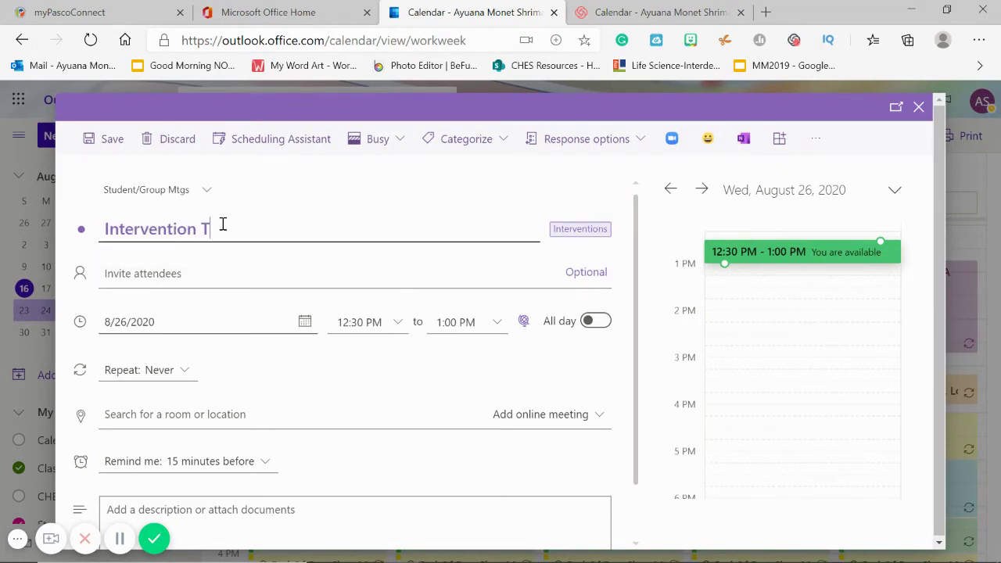
text(ime)
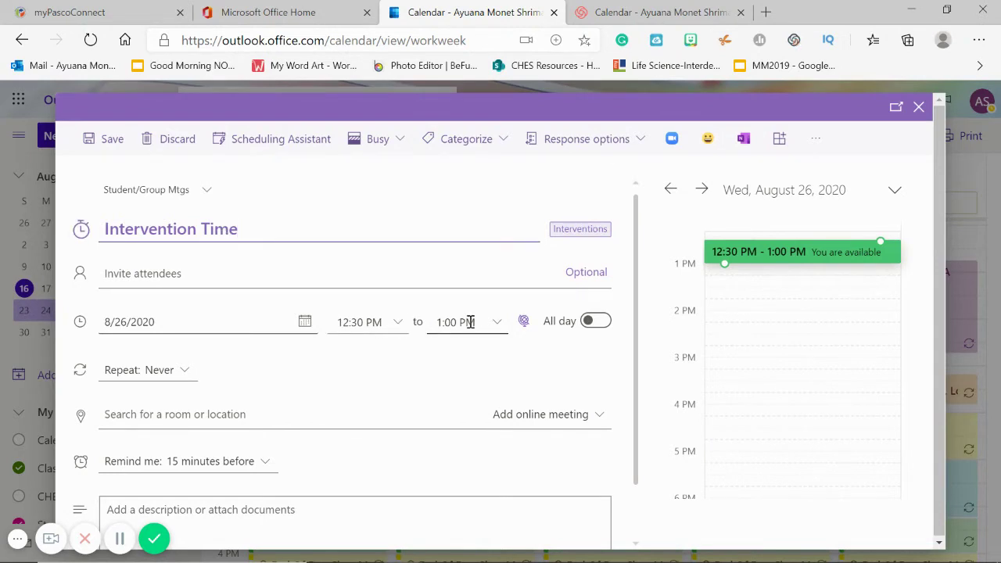
click(164, 371)
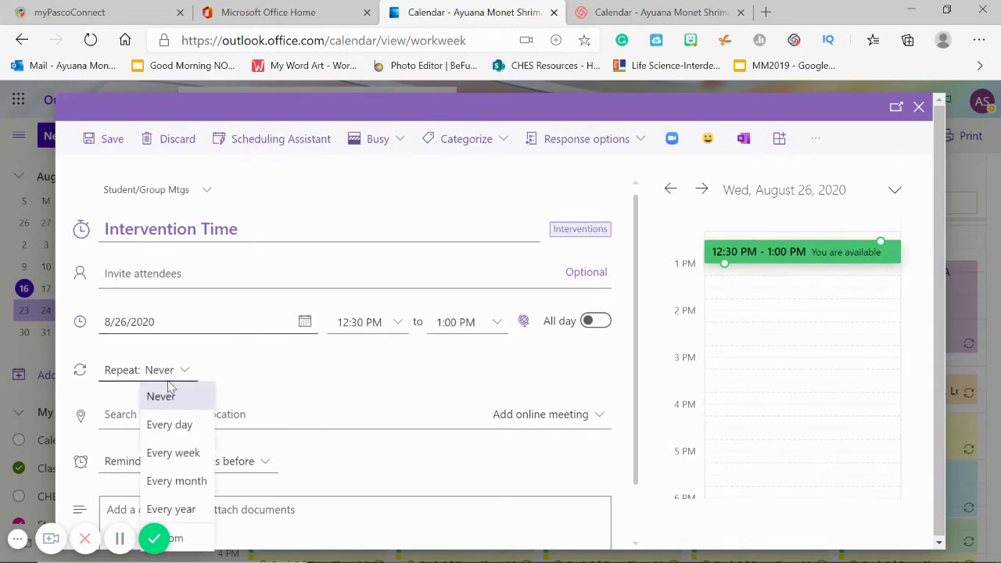
click(178, 454)
click(526, 302)
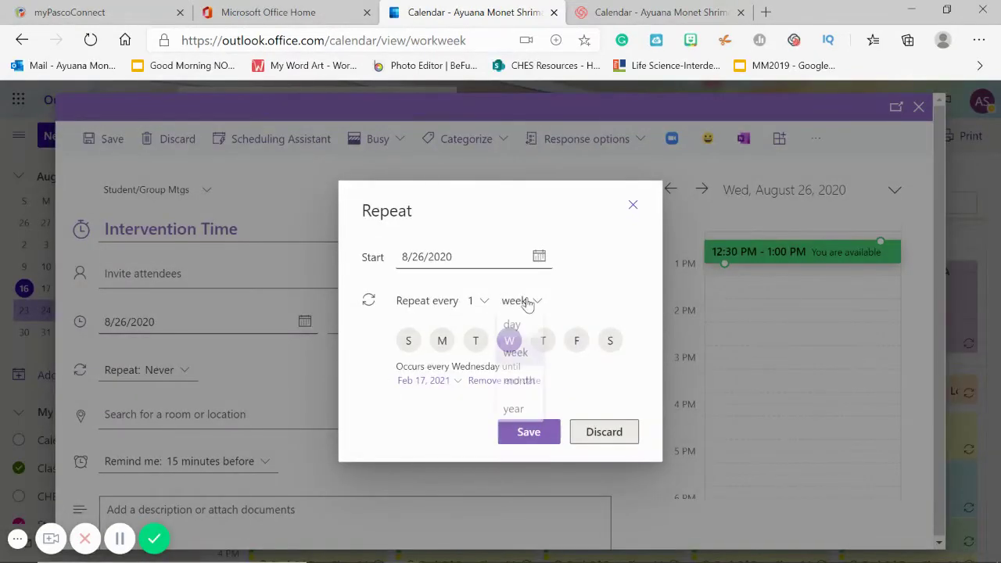
Step: Set the repeat interval to every 2 weeks
click(527, 303)
click(498, 304)
click(482, 303)
click(475, 356)
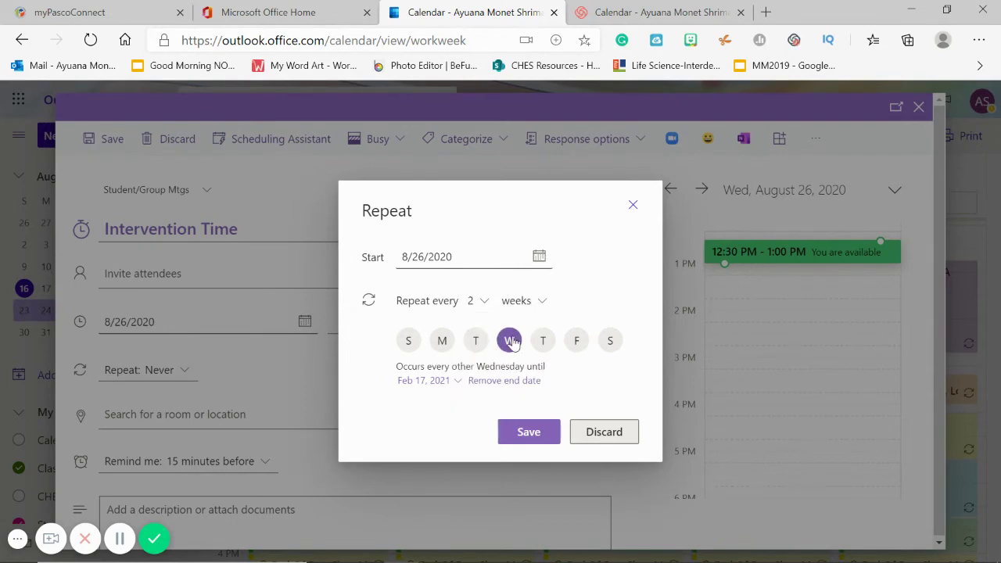
Step: Set the repeat end date to Aug 28, 2020 and save the repeat settings
click(458, 381)
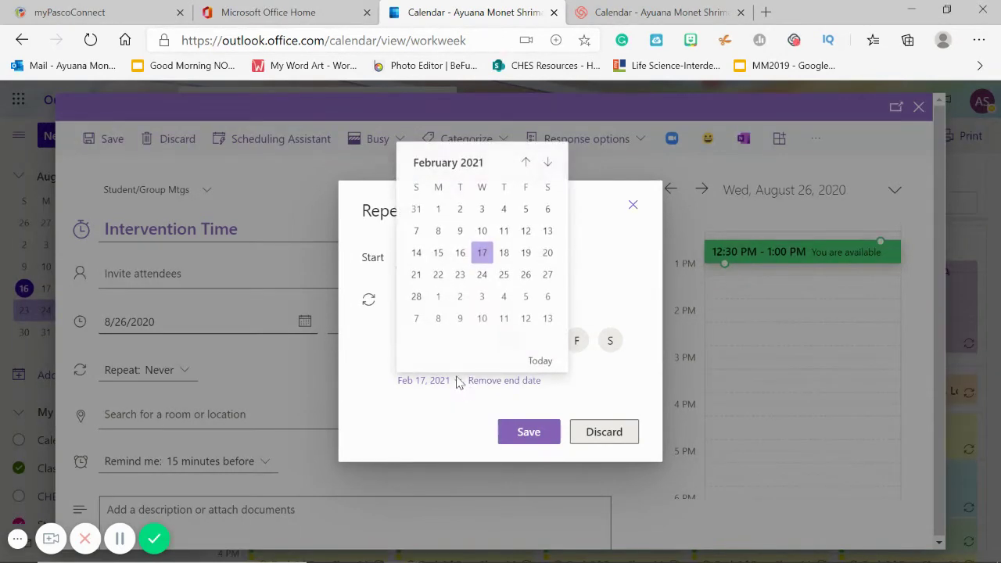
click(525, 162)
click(525, 162)
click(526, 162)
click(526, 162)
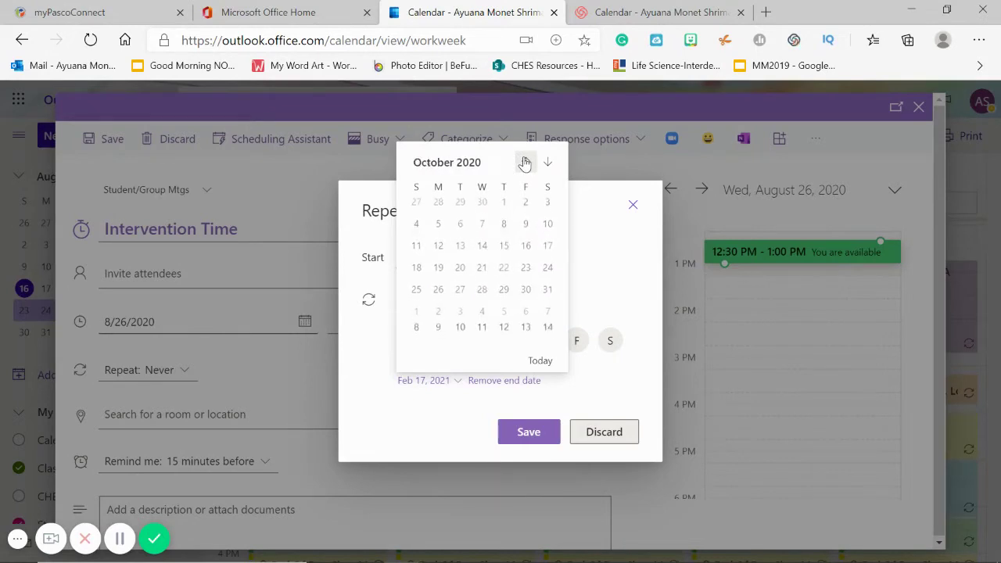
click(526, 162)
click(526, 162)
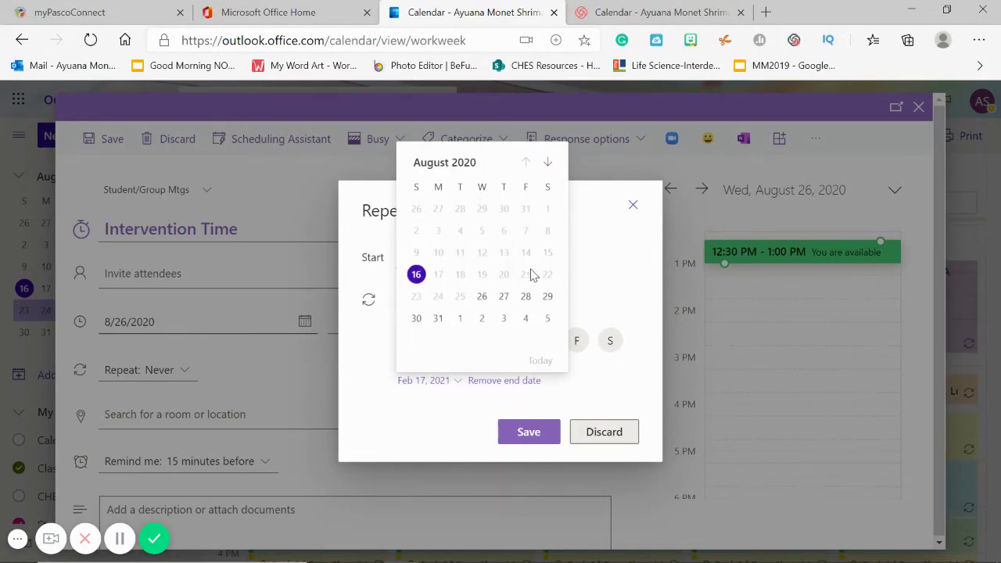
click(526, 319)
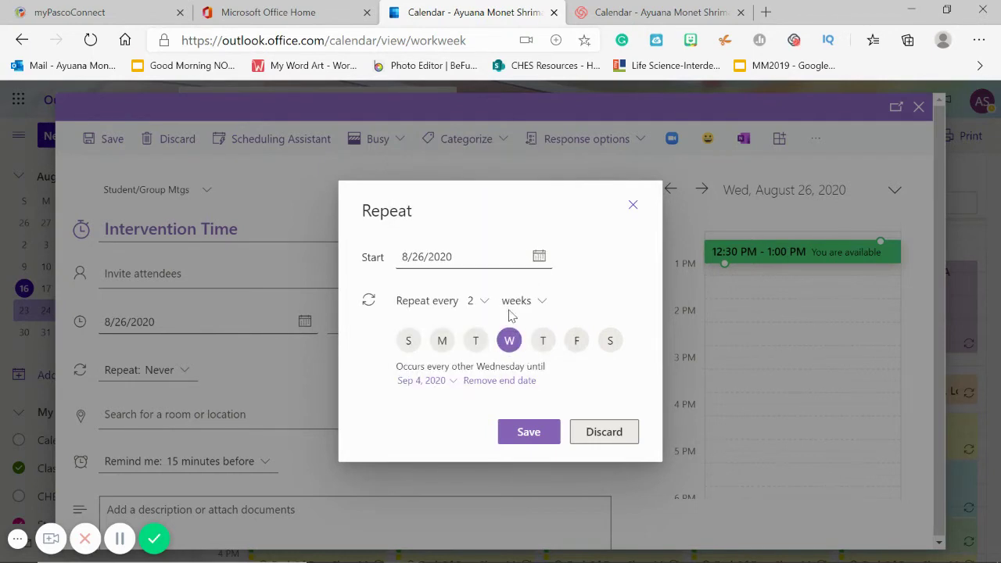
click(451, 383)
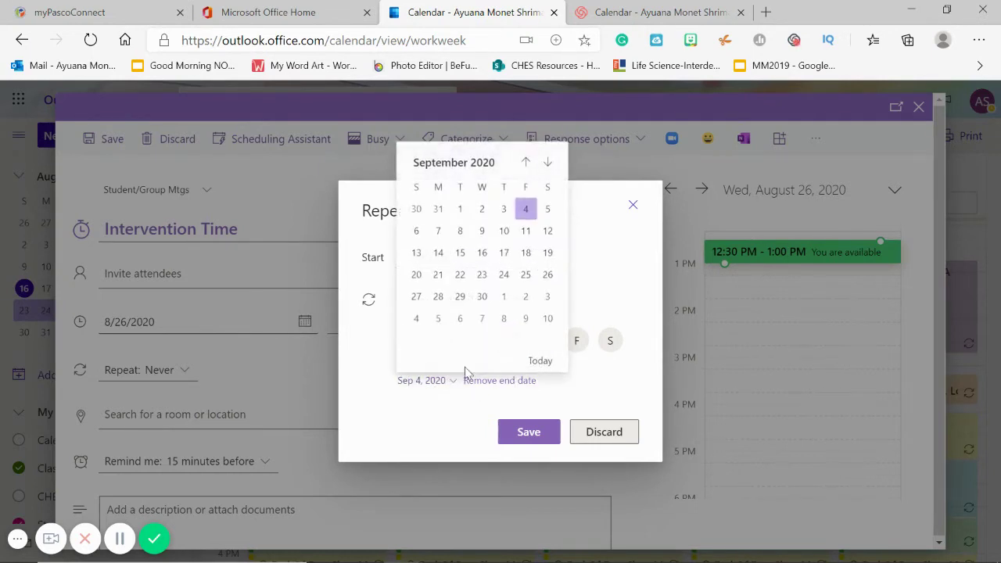
click(525, 165)
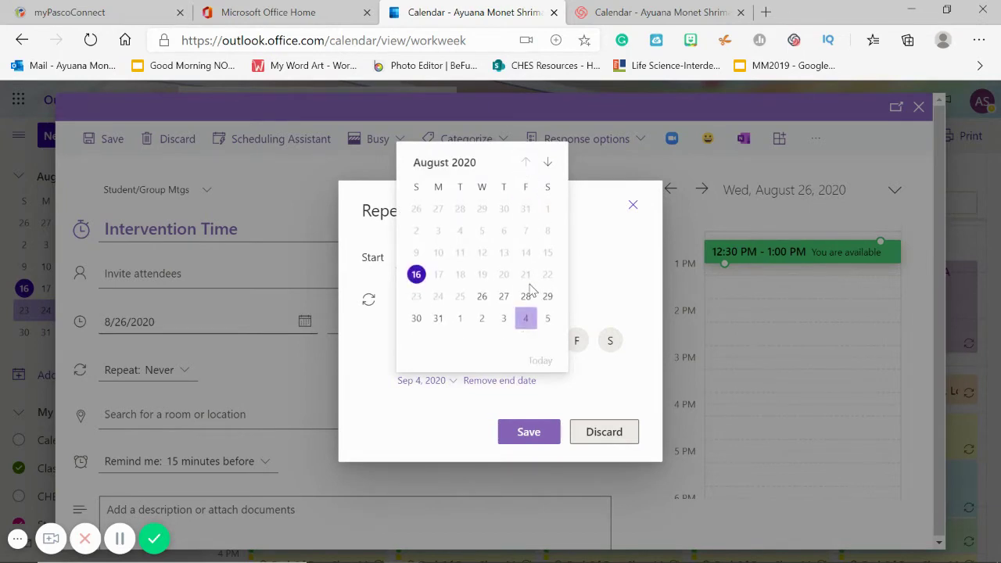
click(526, 297)
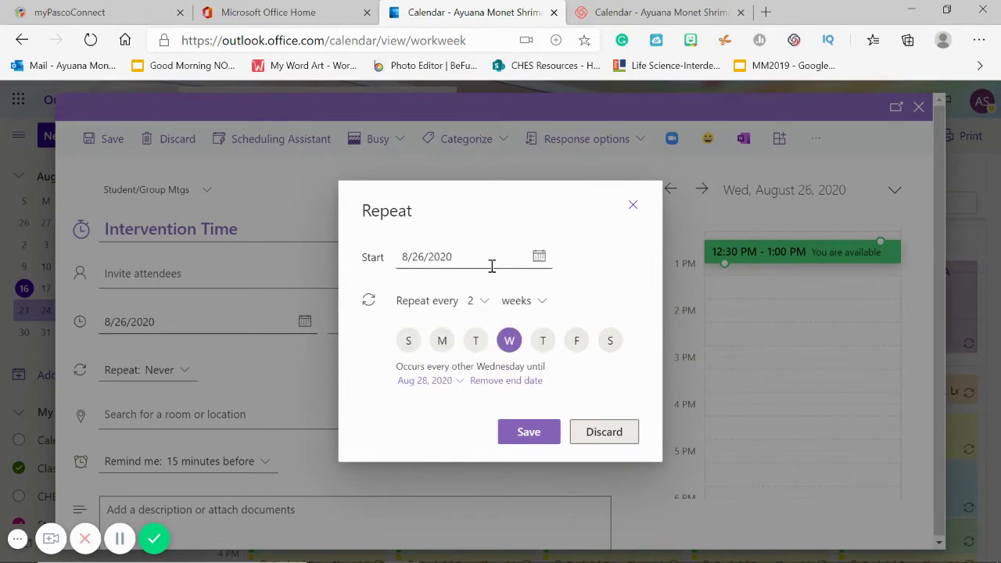
click(531, 436)
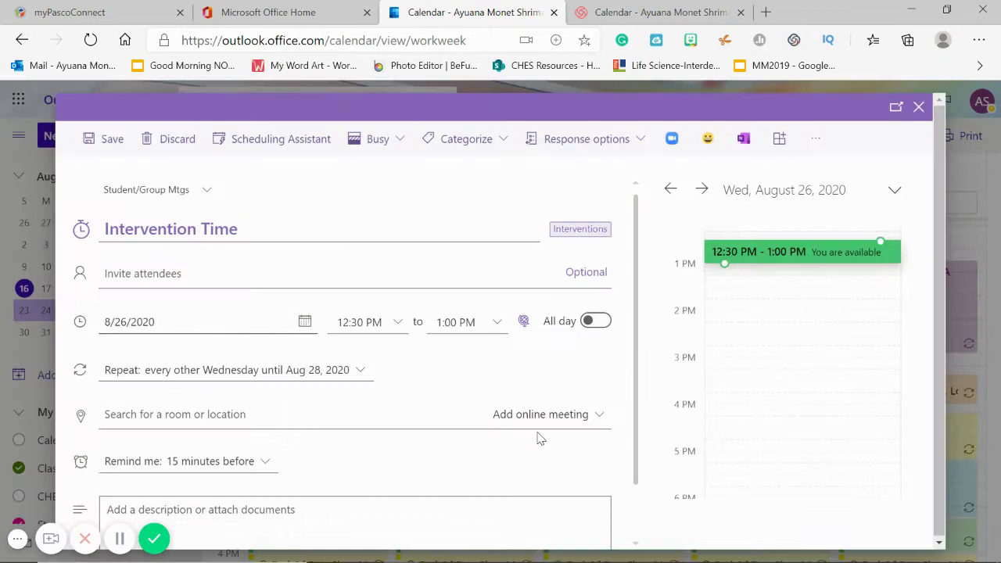
Step: Change the Intervention Time reminder from 15 minutes before to At time of event
scroll(450, 438, down, 1)
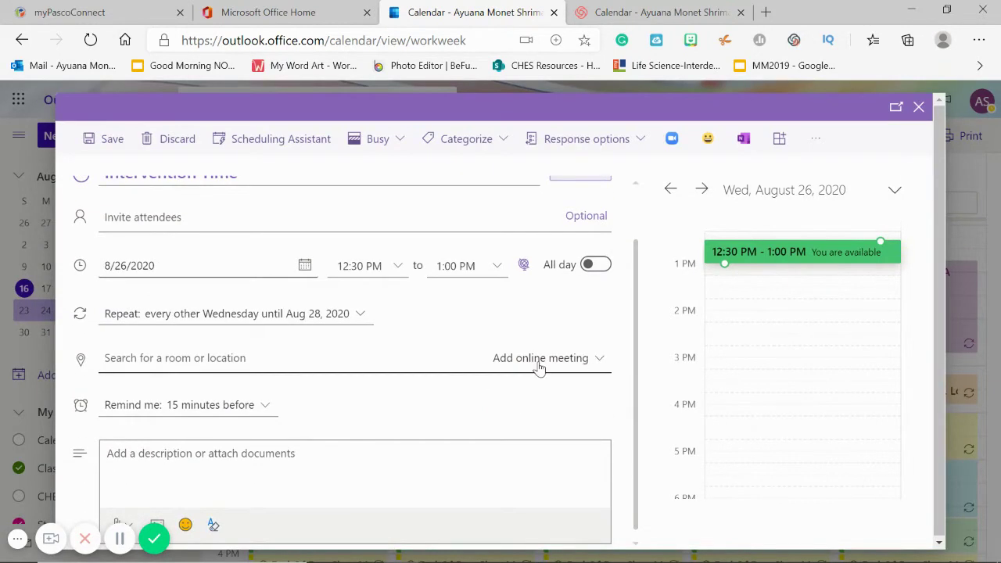
click(670, 142)
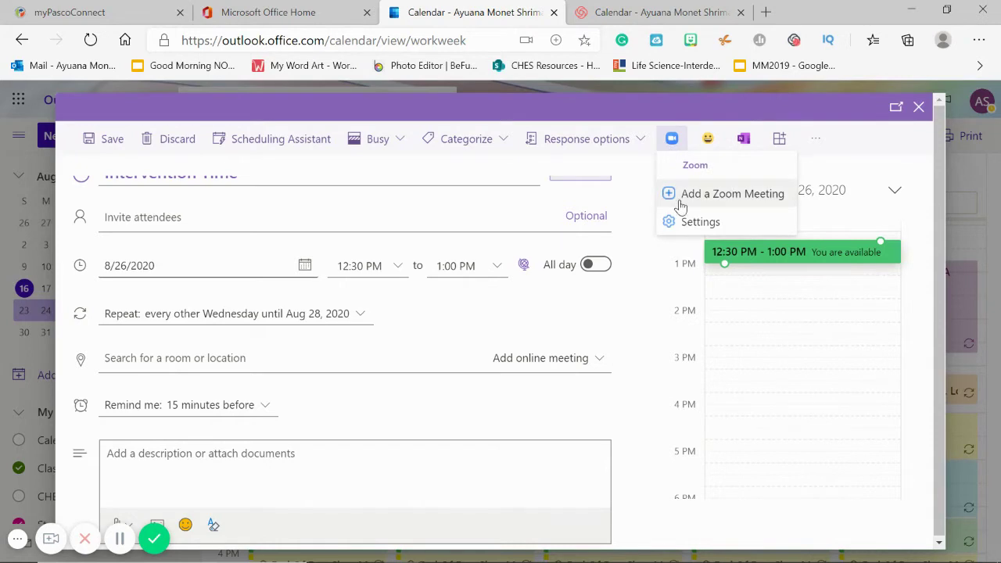
click(672, 138)
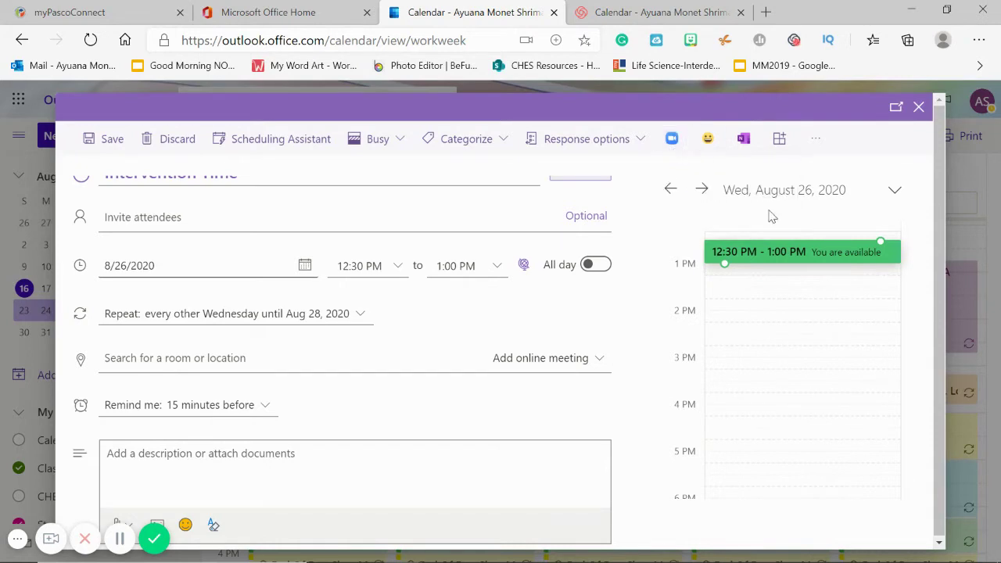
scroll(328, 403, down, 1)
click(250, 402)
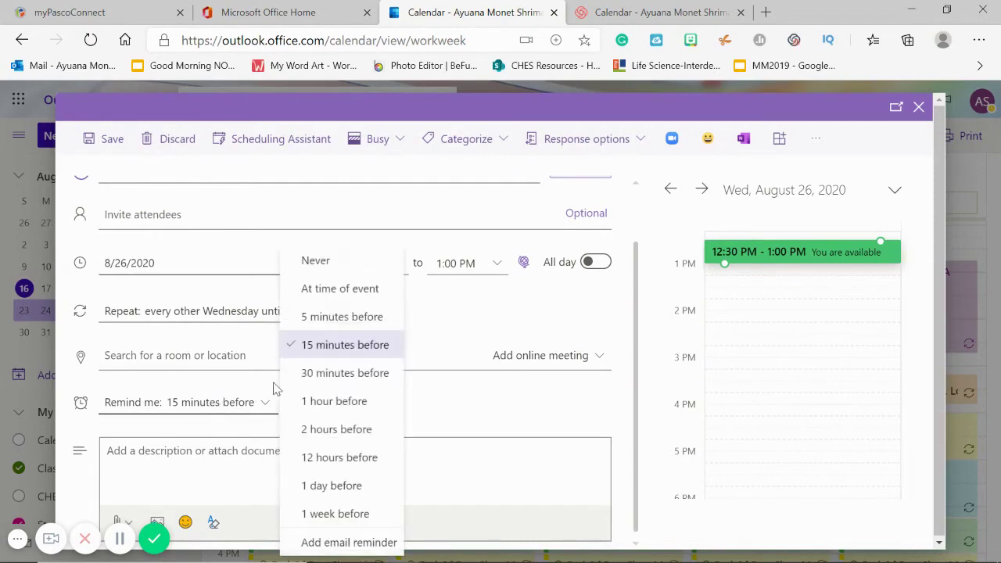
click(349, 289)
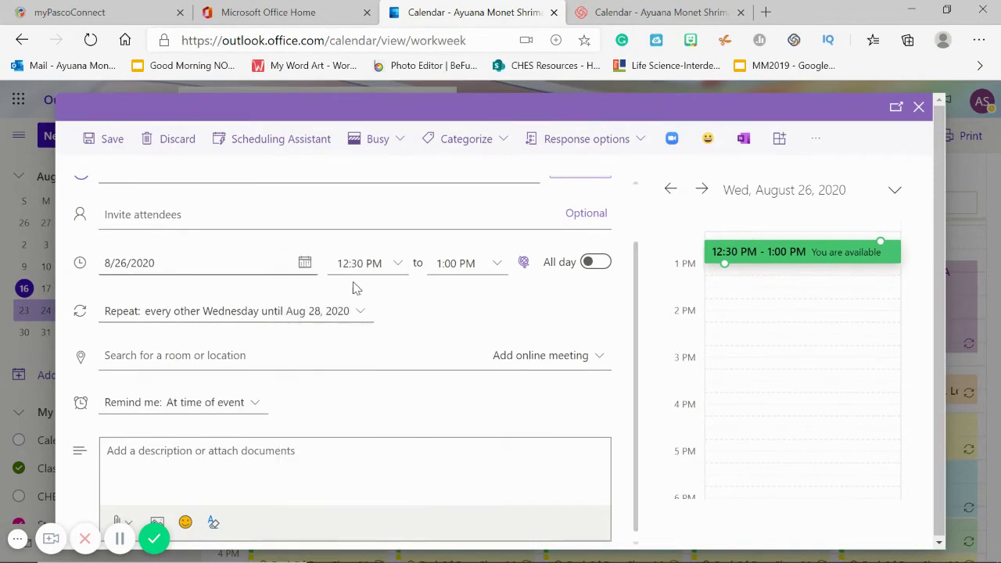
click(437, 463)
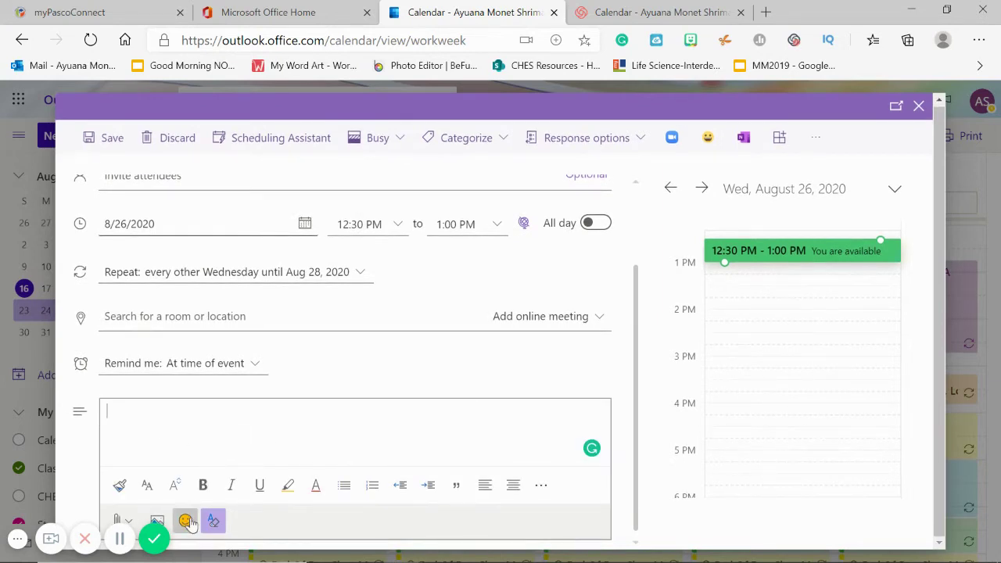
Step: Add apple emojis and a context-clues learning goal to the description, then save the event
click(186, 522)
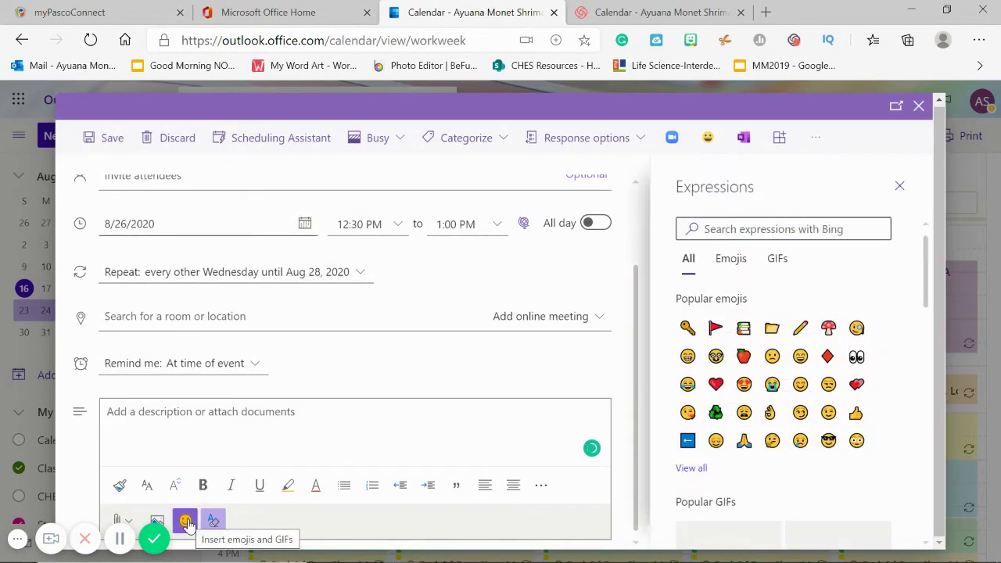
click(186, 522)
click(185, 522)
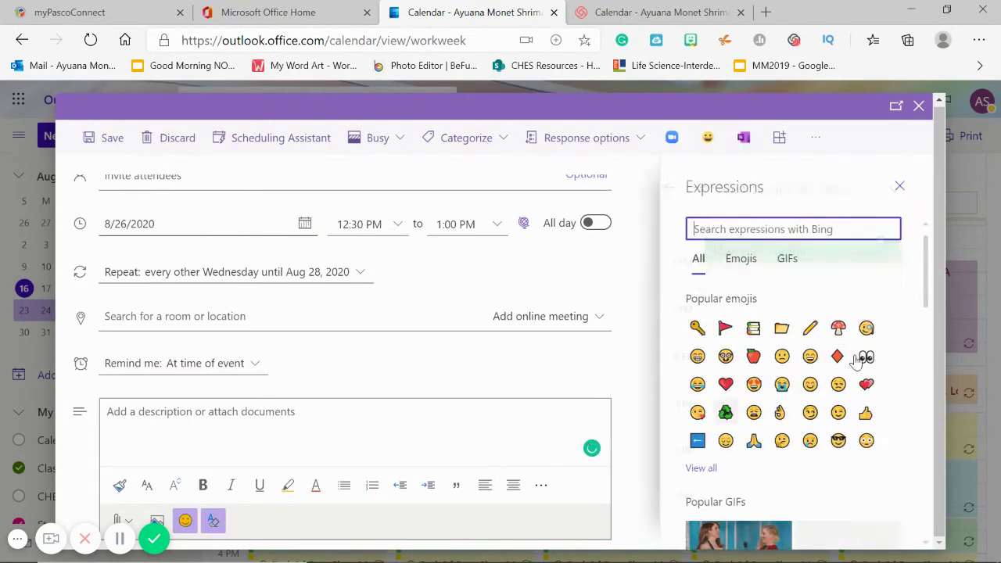
click(743, 356)
click(745, 329)
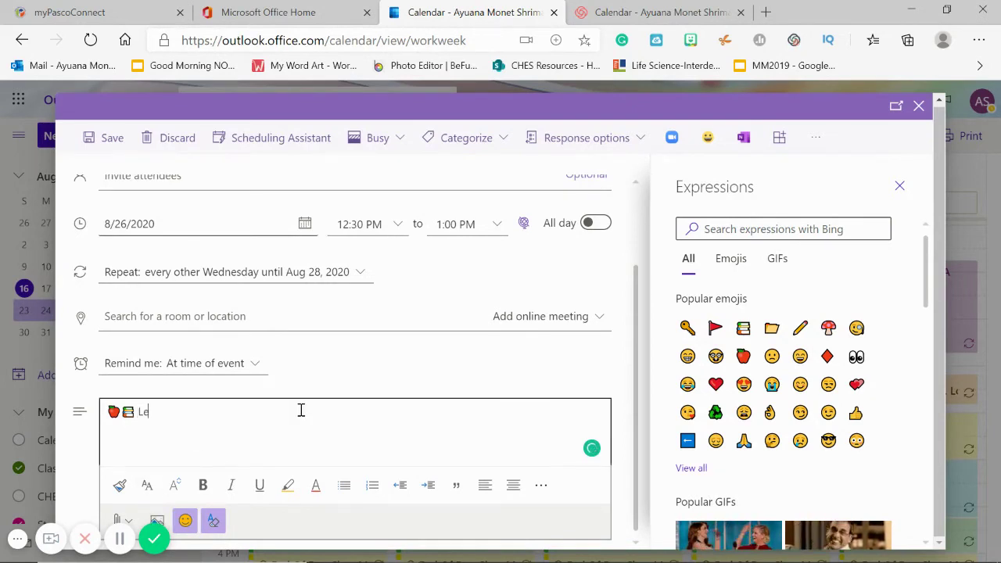
text(ning Goal: Use context)
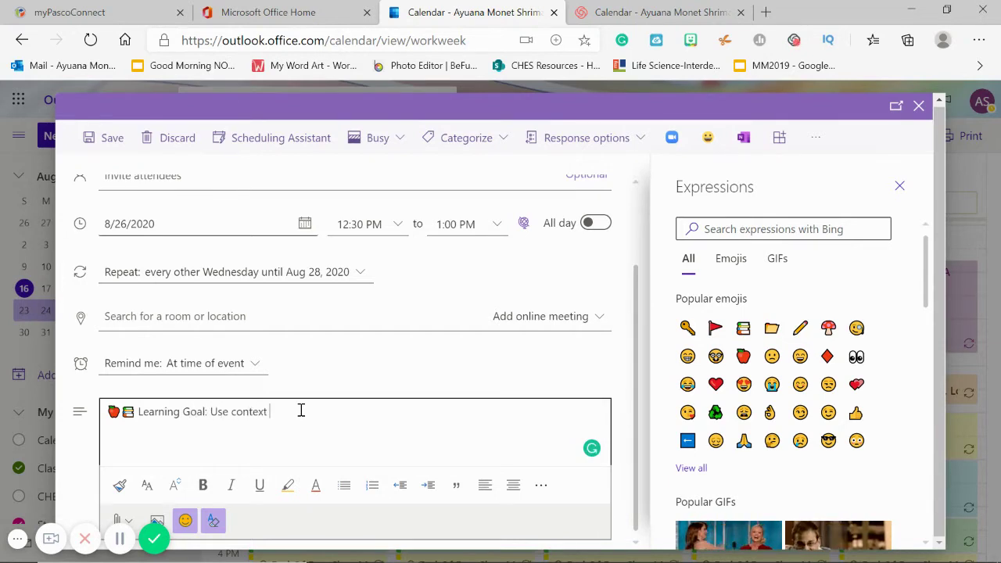
text(s)
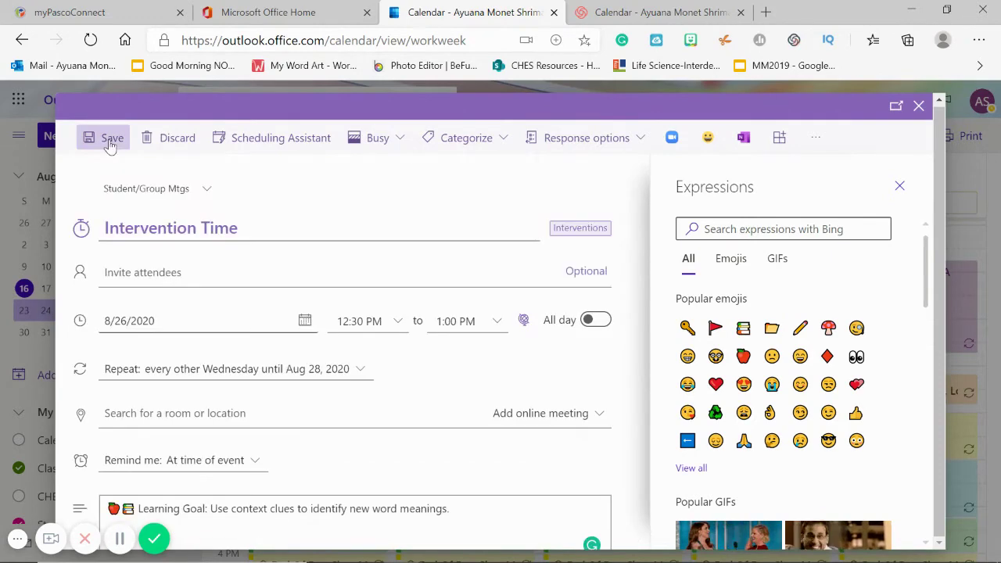
click(107, 138)
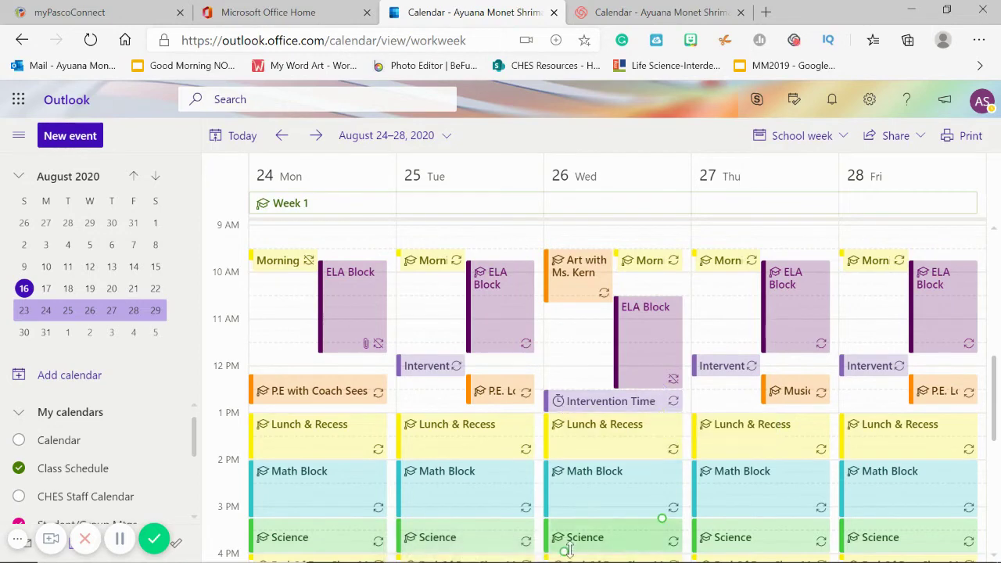
scroll(704, 494, down, 2)
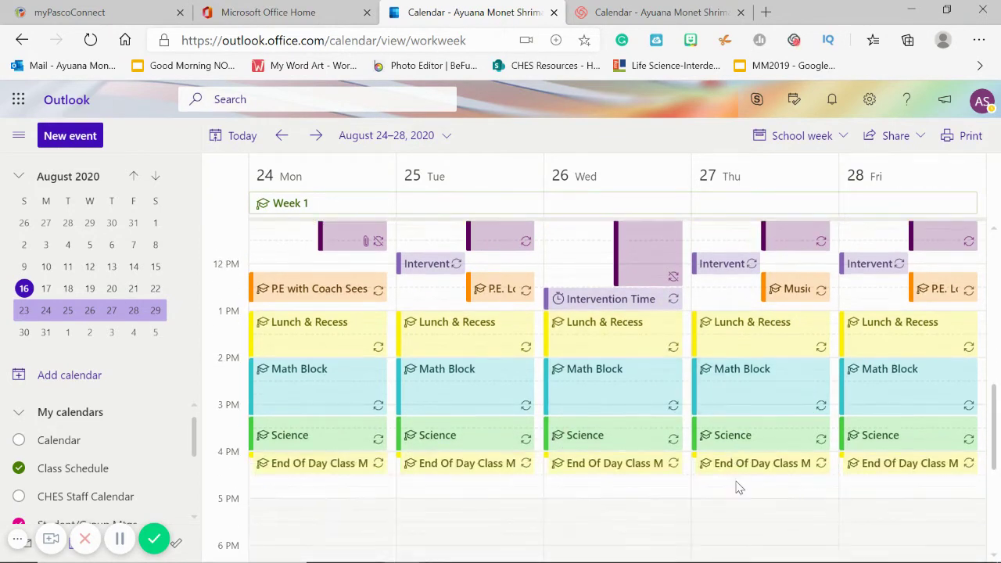
scroll(738, 487, up, 3)
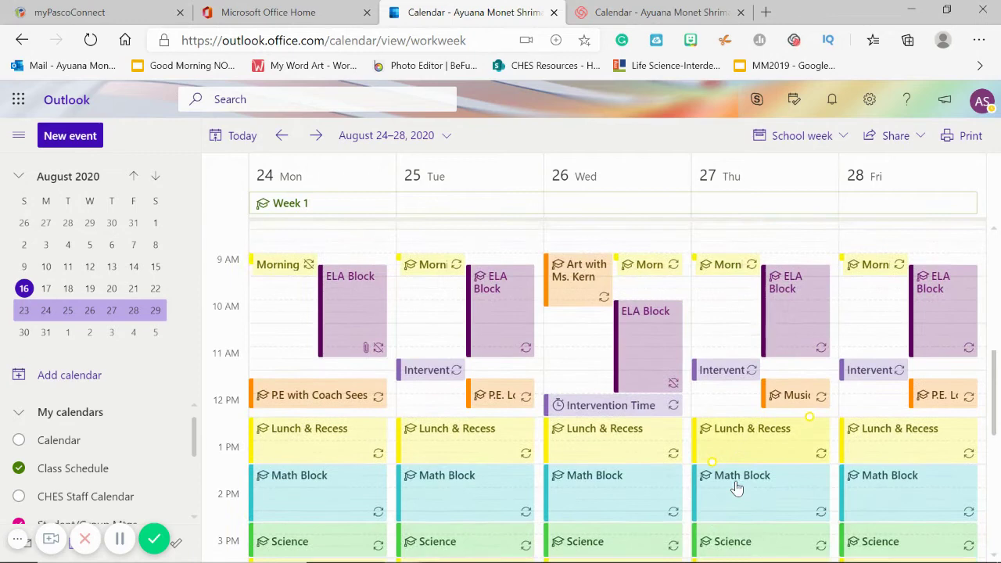
scroll(737, 487, down, 1)
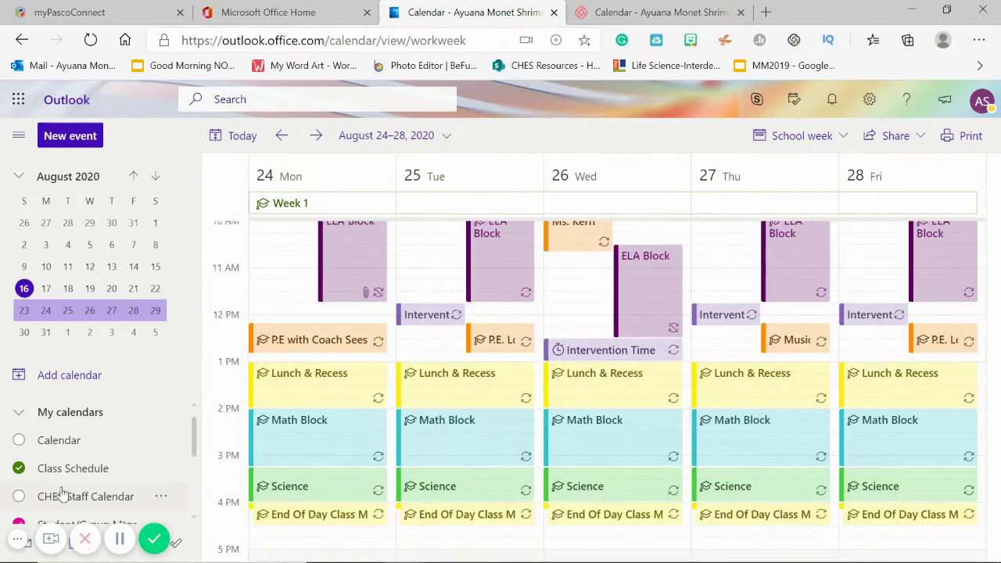
click(20, 499)
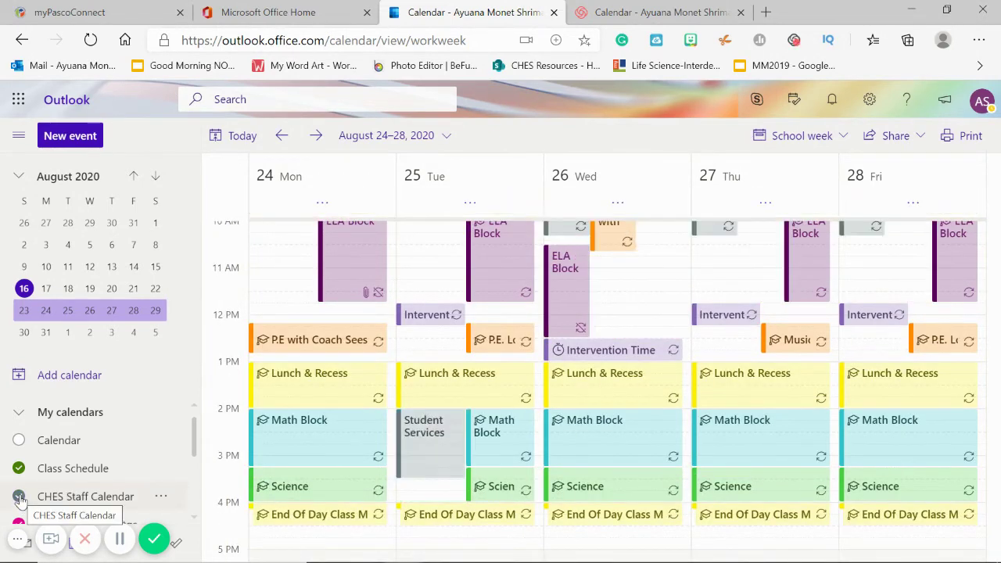
scroll(532, 394, up, 1)
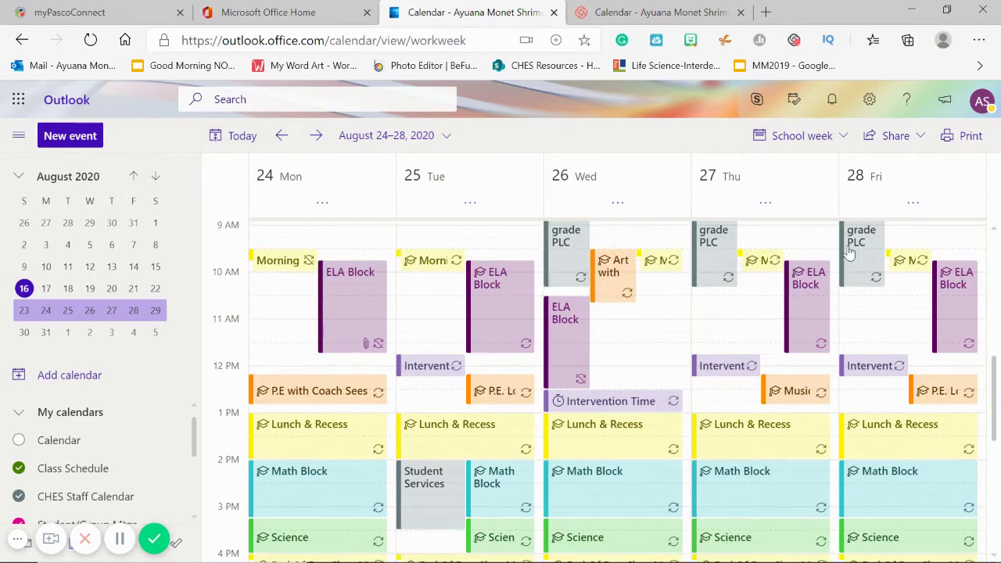
scroll(575, 298, up, 1)
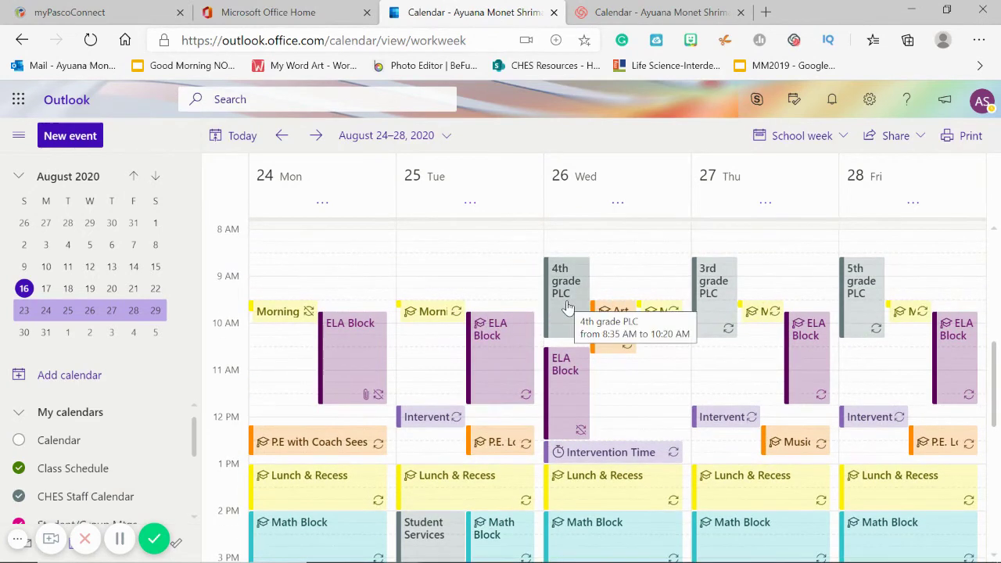
click(613, 323)
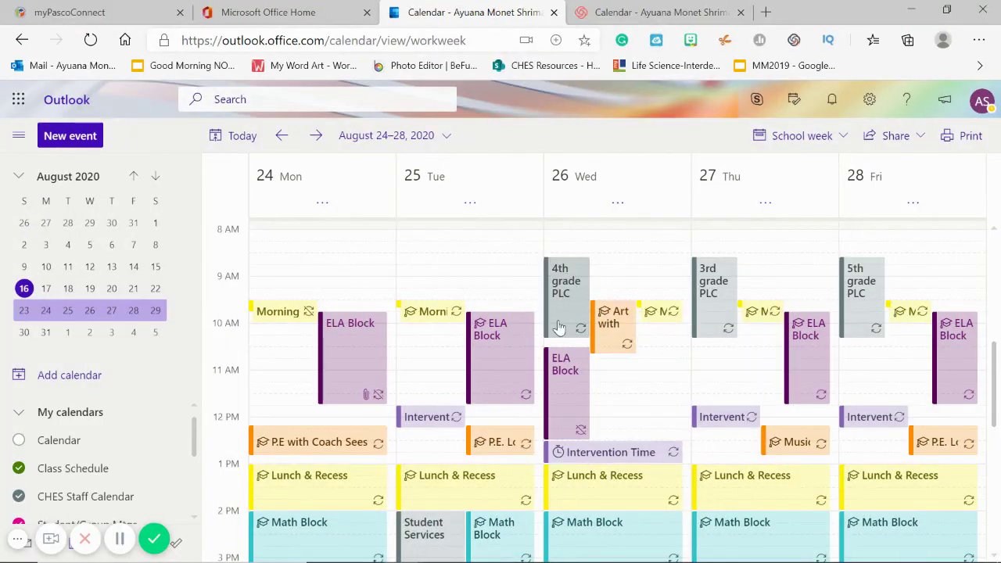
click(613, 306)
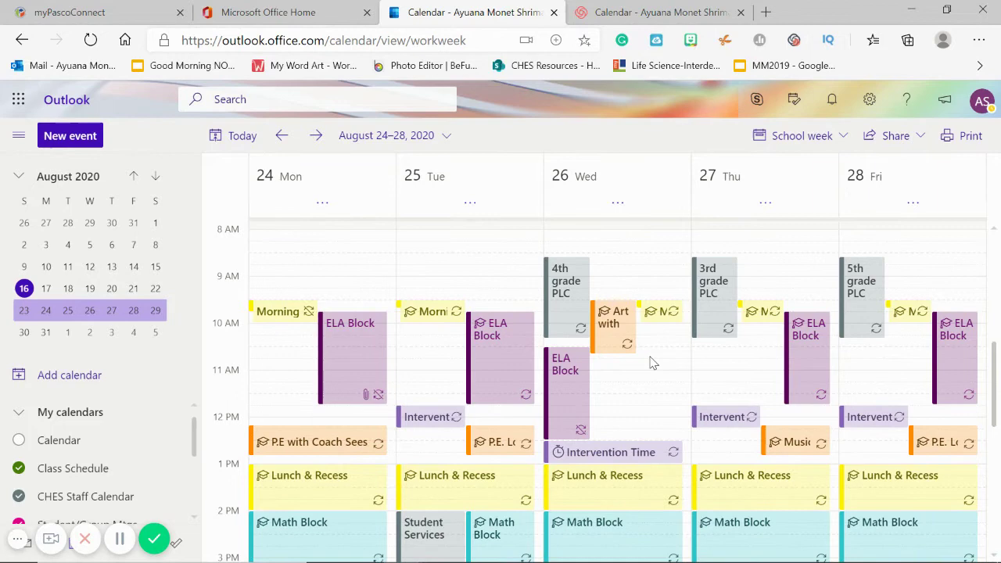
scroll(508, 375, down, 2)
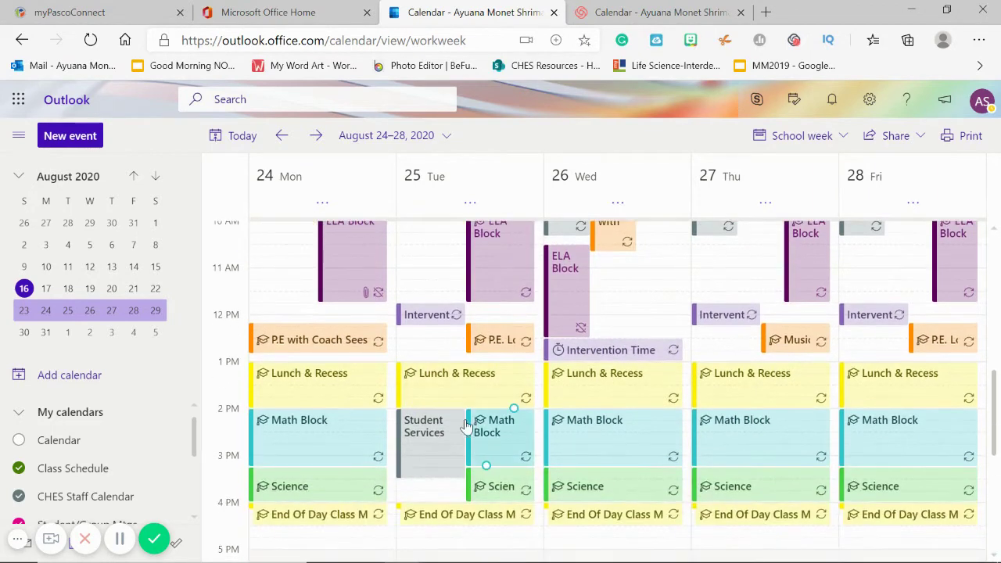
scroll(449, 433, down, 2)
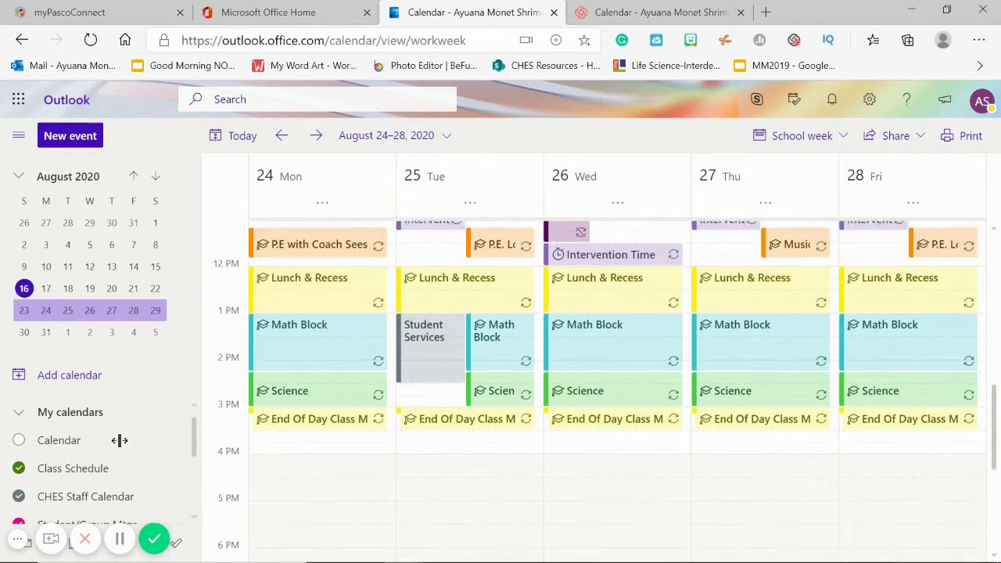
scroll(94, 453, down, 1)
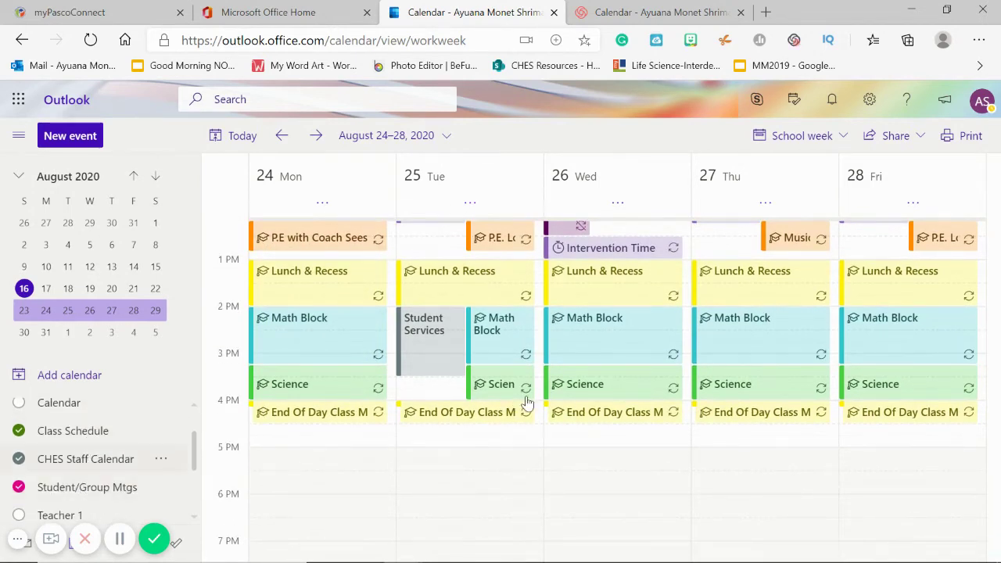
scroll(517, 404, up, 3)
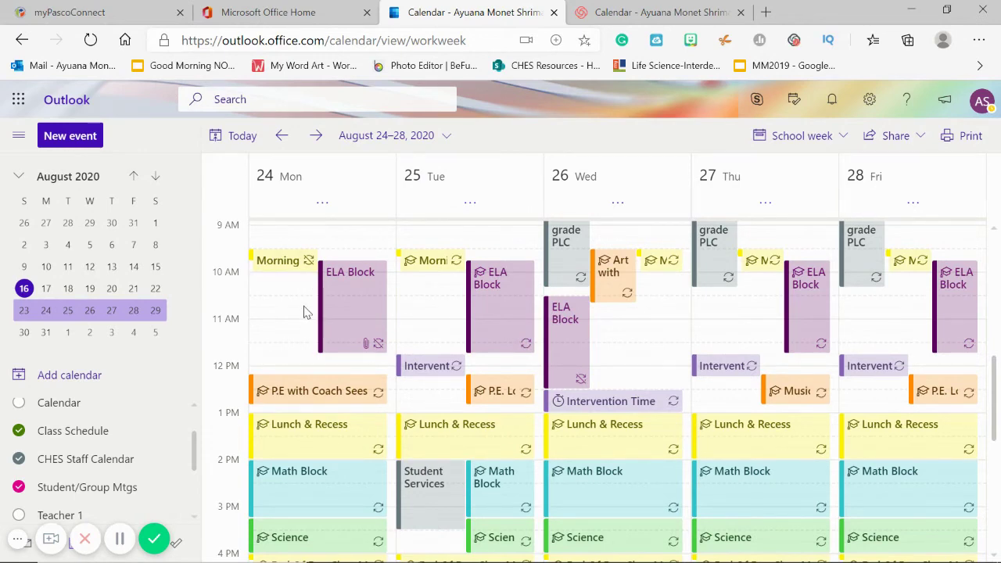
click(19, 459)
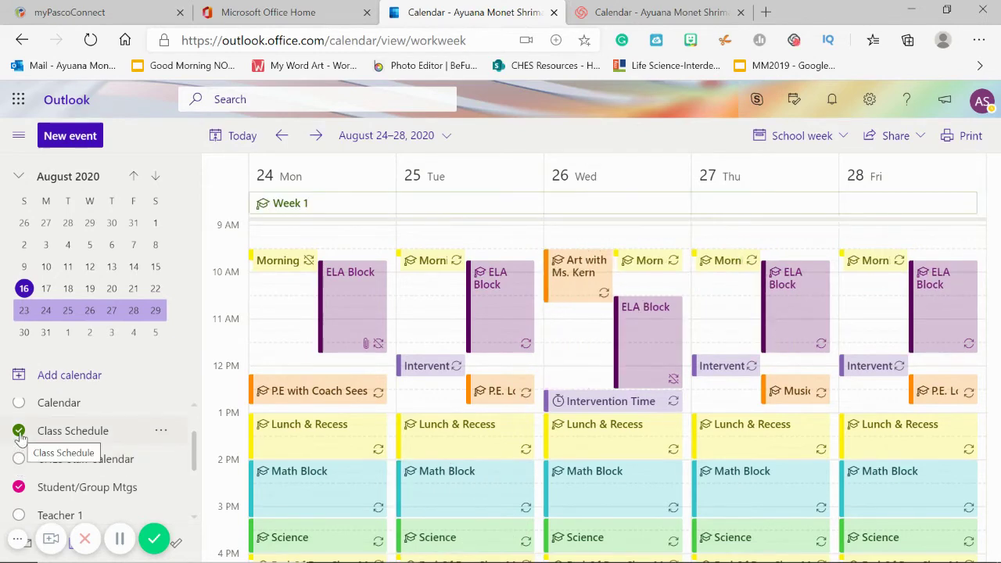
Step: Hide Class Schedule and start a new event on Monday 8/24 at 11:00 AM
click(19, 431)
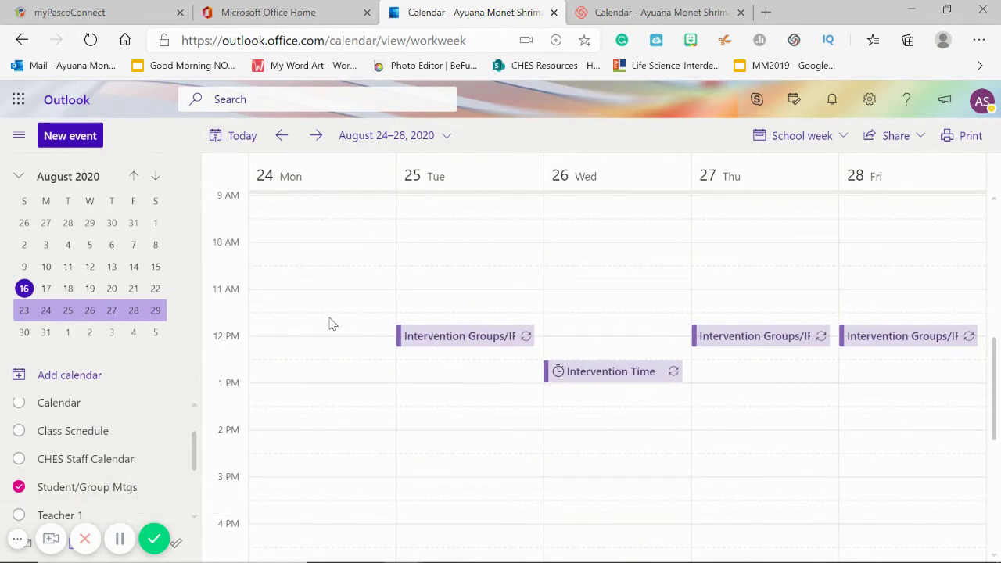
click(292, 301)
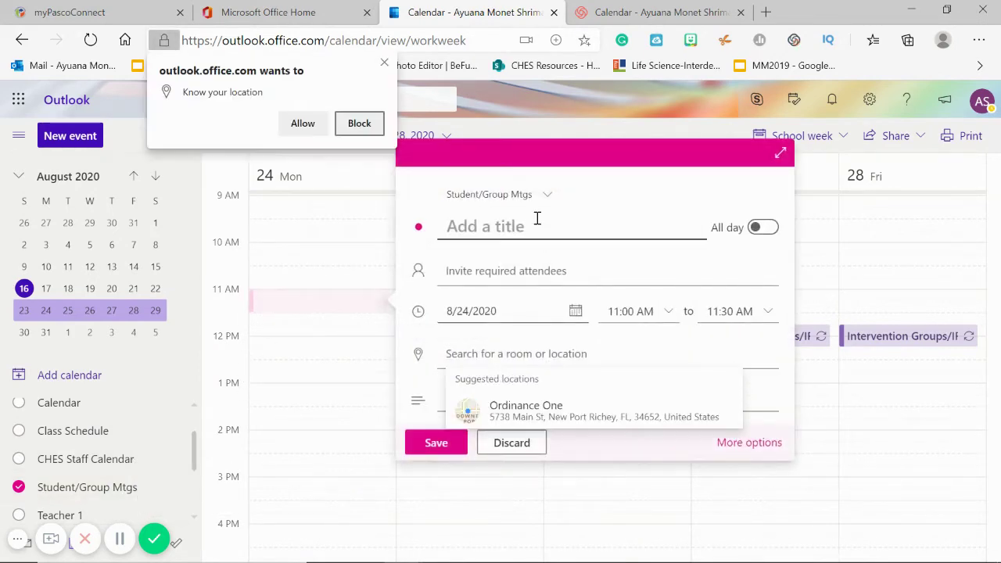
Step: Save the student's IRLA event, Monday 11:00–11:15 AM, described 'BK Level Reader * Prefixes'; re-show Class Schedule
click(536, 222)
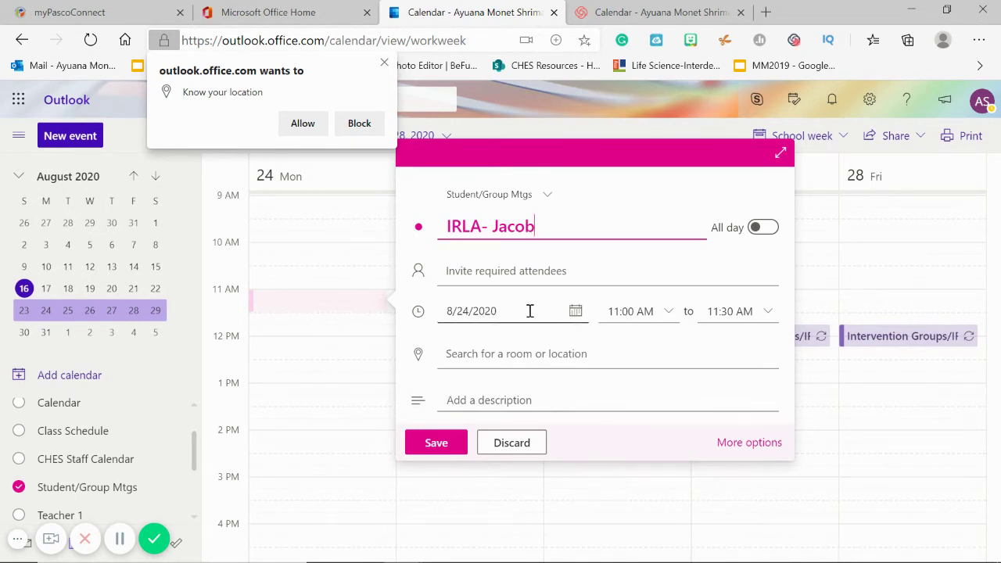
click(731, 311)
click(733, 311)
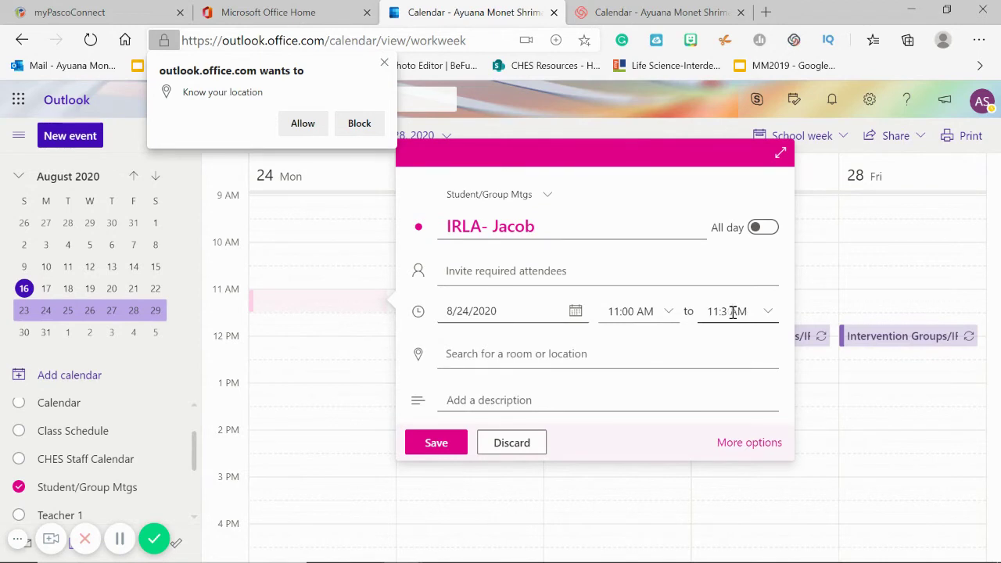
text(15)
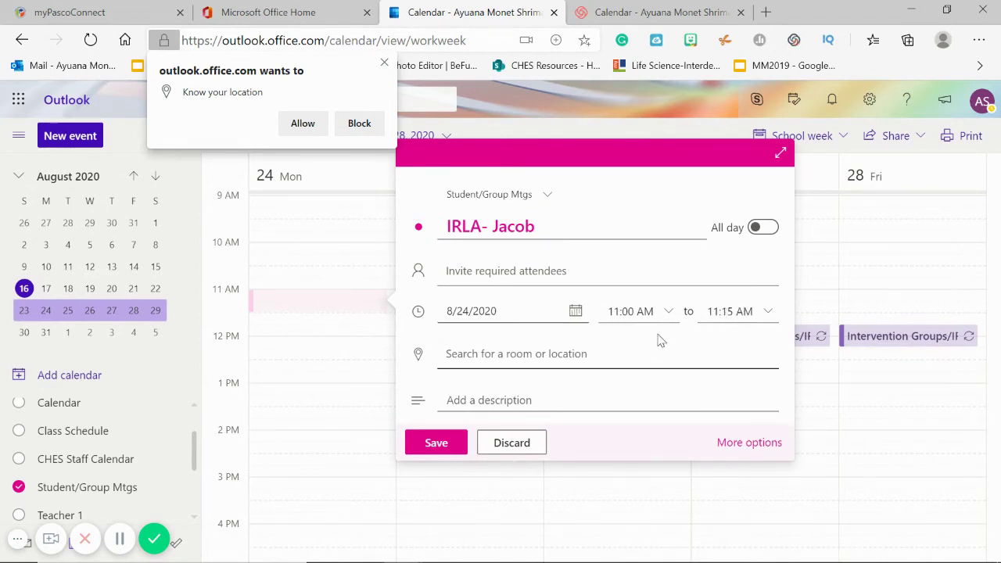
click(516, 398)
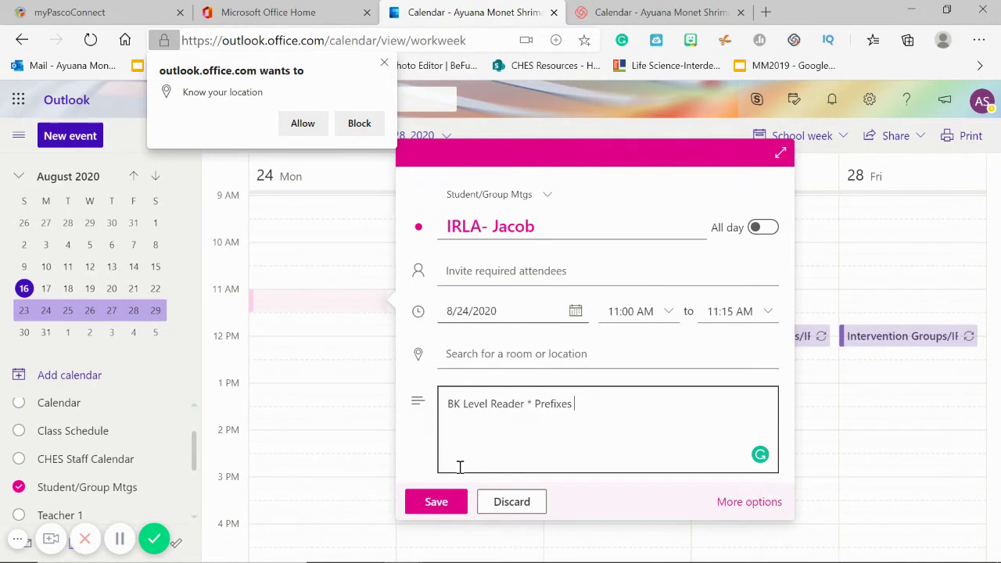
click(443, 501)
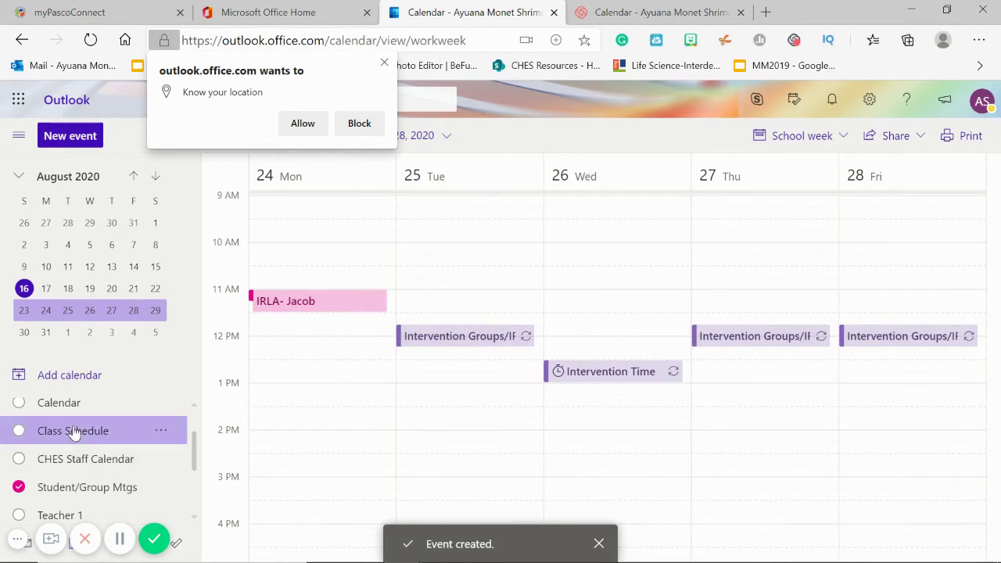
click(35, 431)
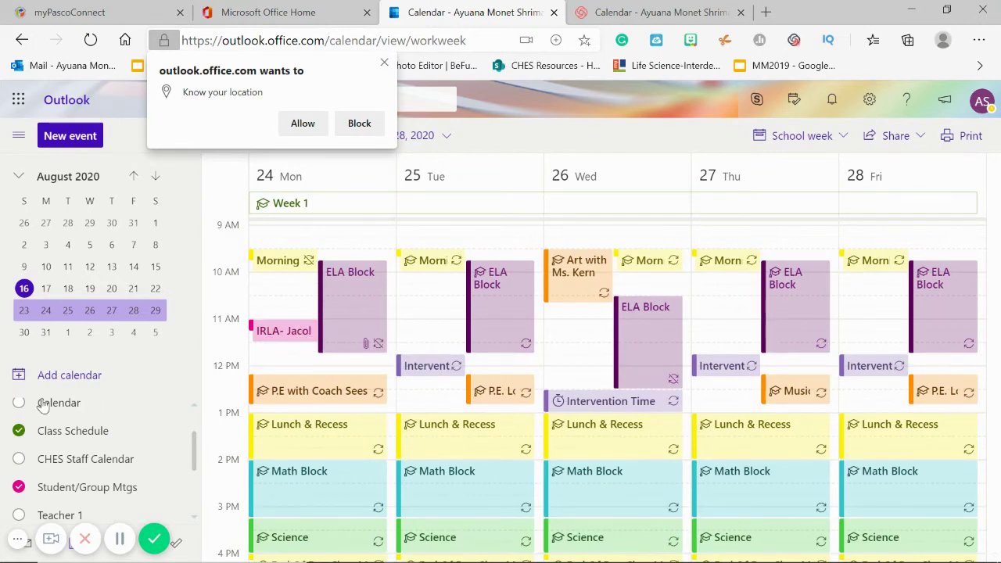
Step: Hide the Class Schedule calendar and open the IRLA event in full view
click(20, 432)
click(346, 310)
double_click(349, 310)
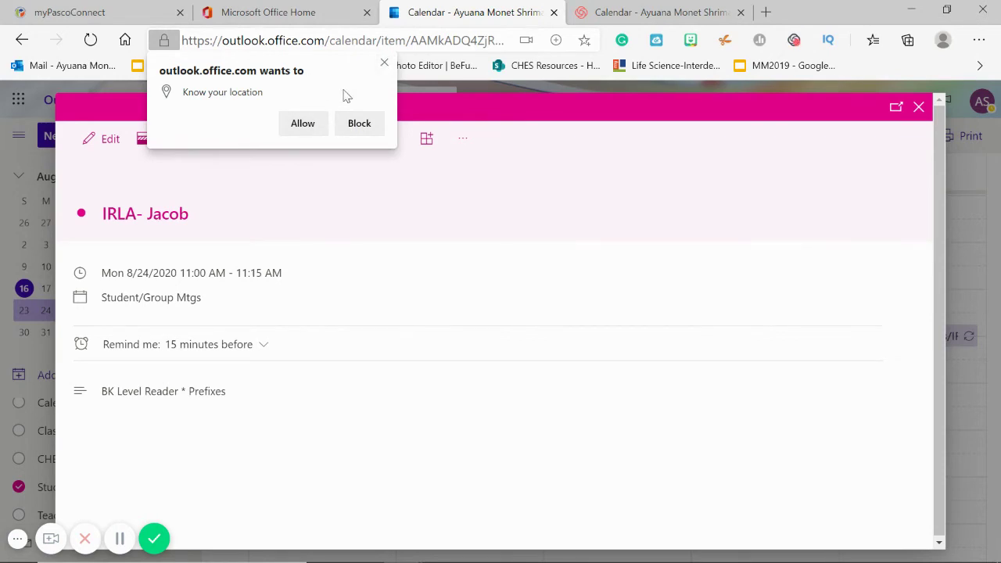
Step: Block the location permission request, open the IRLA event for editing, then close the editor
click(384, 63)
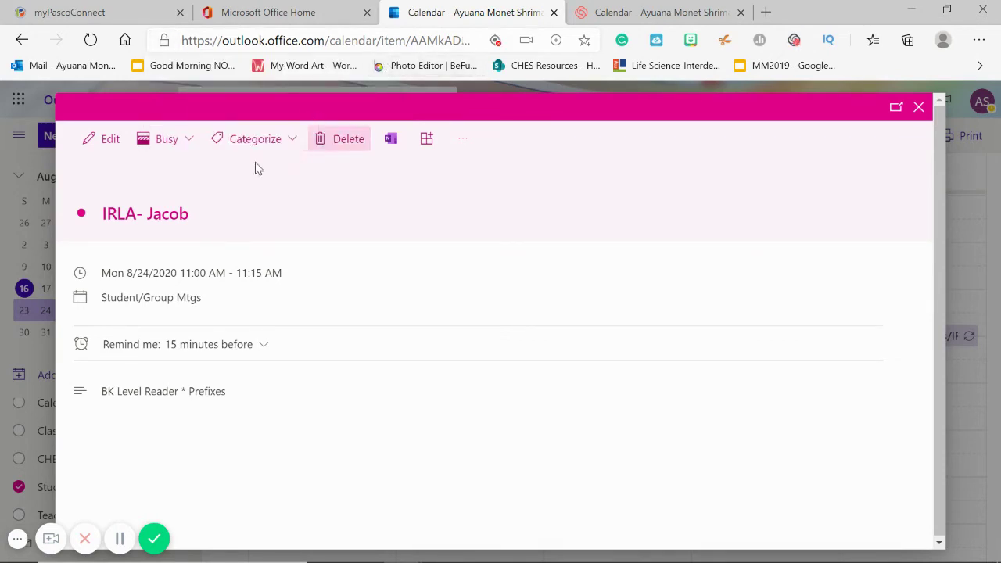
click(113, 141)
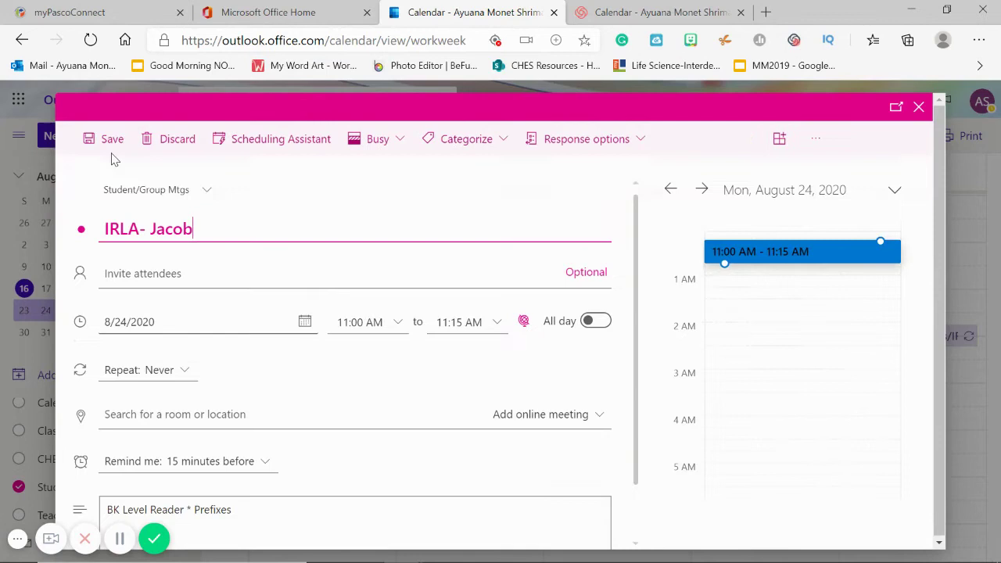
click(117, 278)
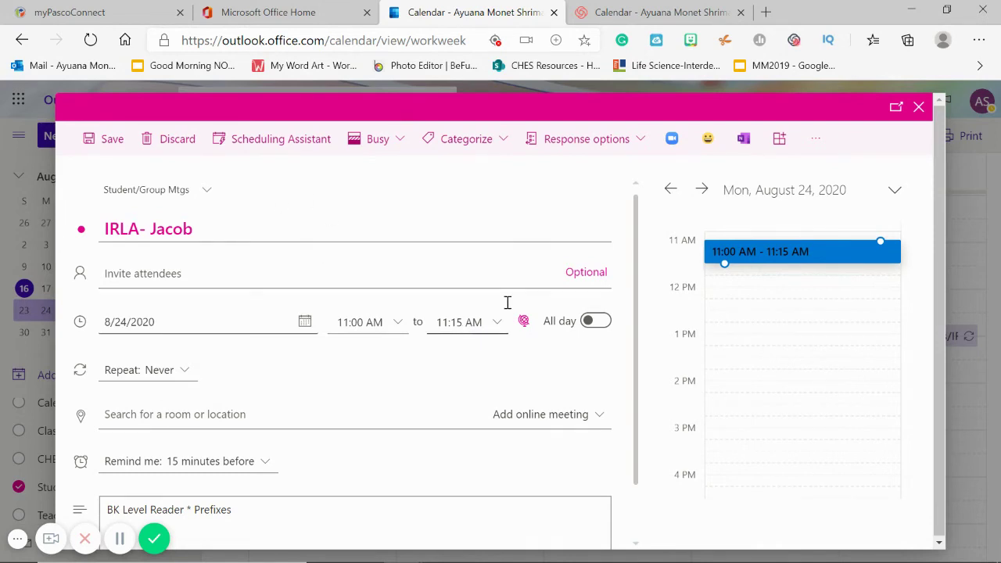
click(919, 107)
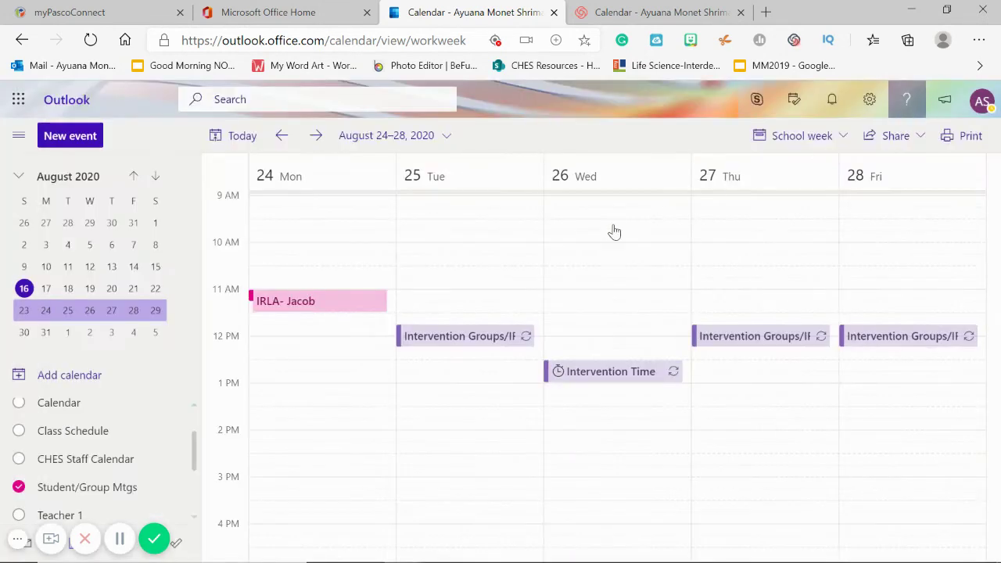
Step: Show Class Schedule events again, collapse the left pane, and open the My Day panel
click(18, 431)
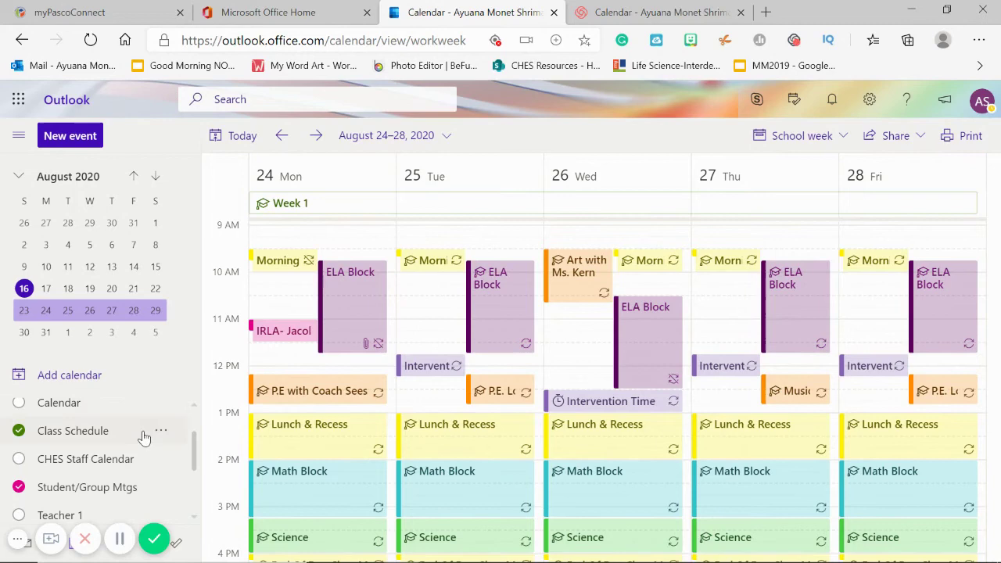
scroll(148, 436, down, 1)
scroll(143, 438, up, 2)
scroll(568, 302, up, 2)
scroll(567, 304, down, 3)
scroll(565, 298, up, 1)
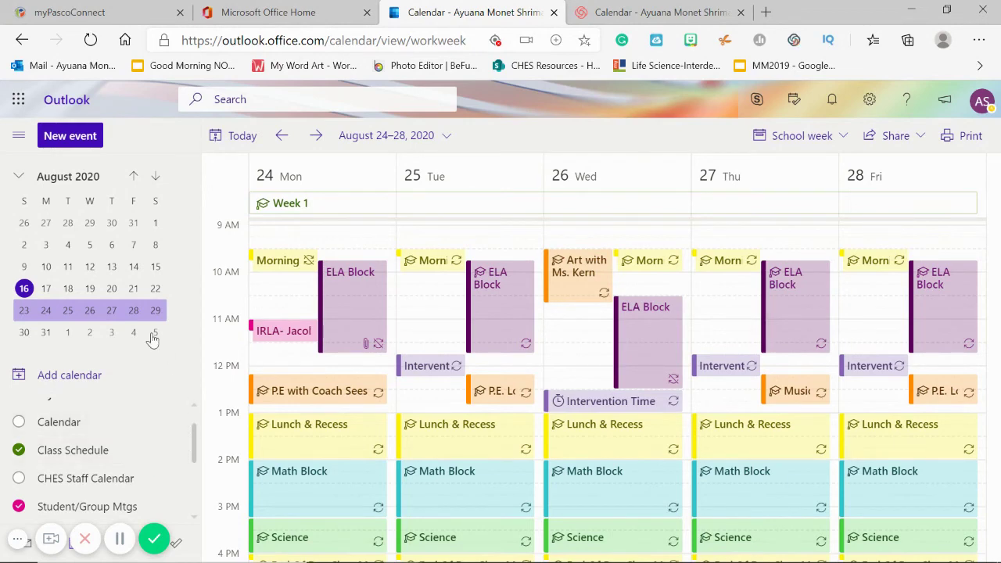
click(18, 135)
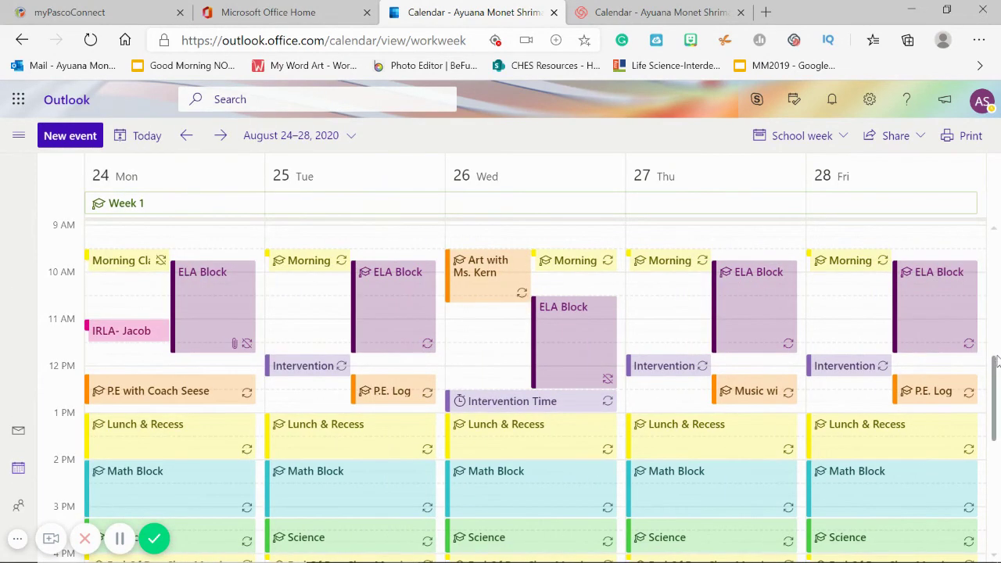
scroll(996, 374, down, 1)
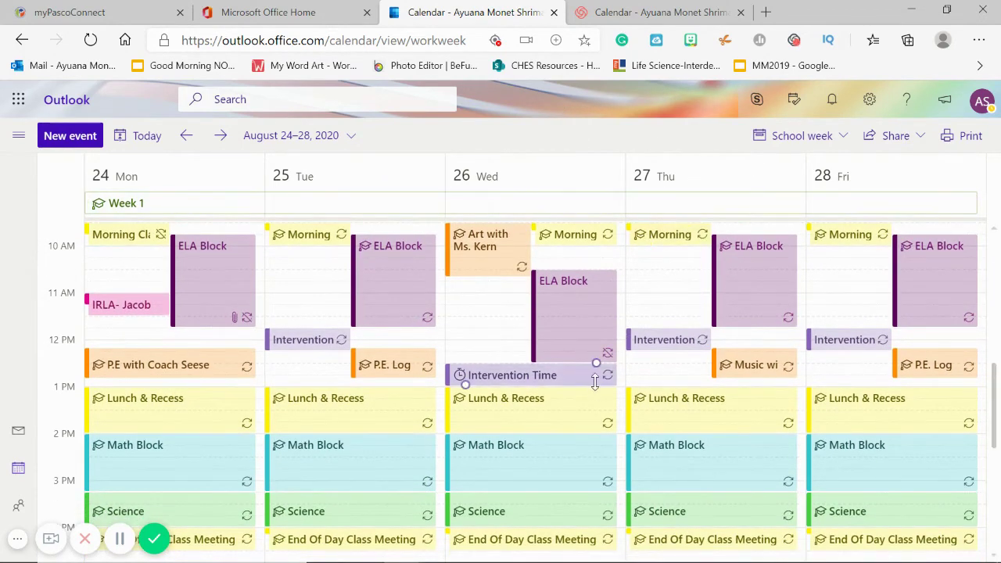
click(793, 102)
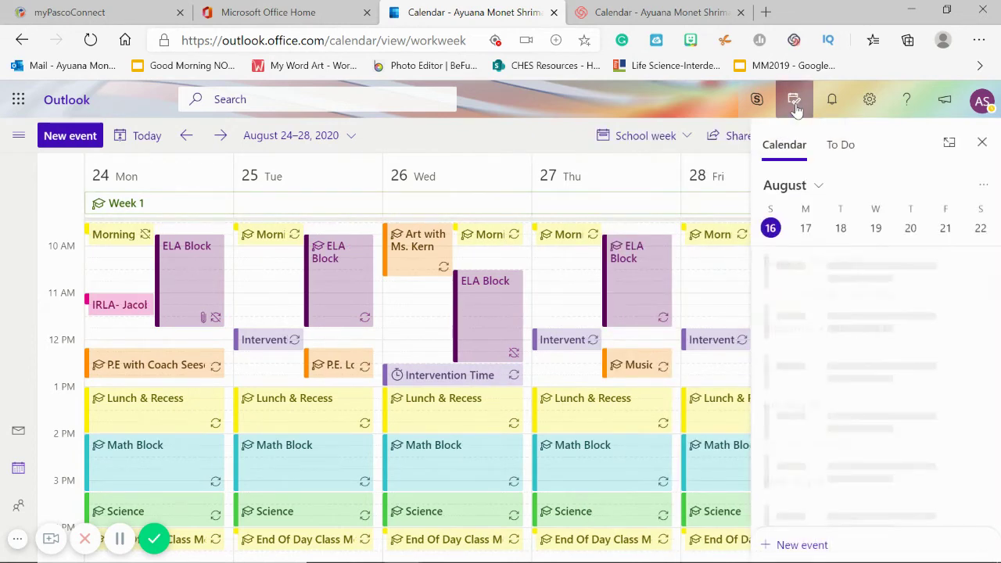
Step: Advance the My Day mini-week to Aug 23–29 and show Aug 24's agenda
mouse_move(986, 226)
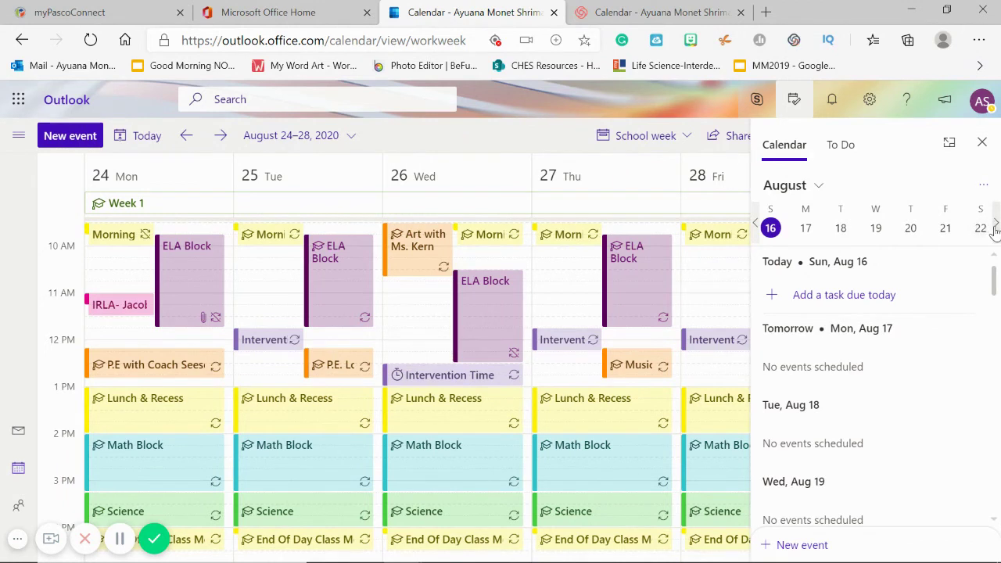
click(995, 223)
click(807, 229)
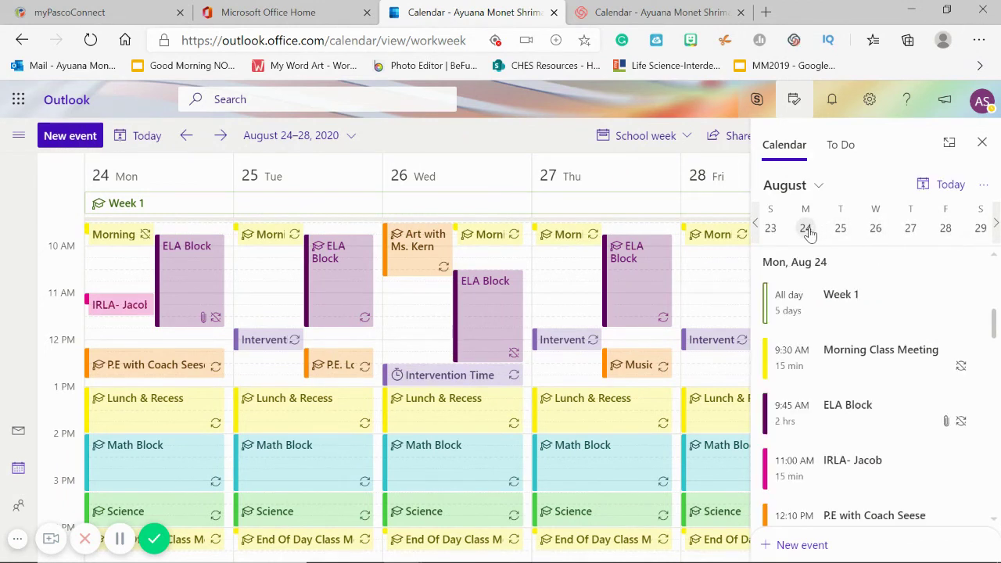
Step: Read the full ELA Block description, then go back and switch to the To Do list
click(860, 418)
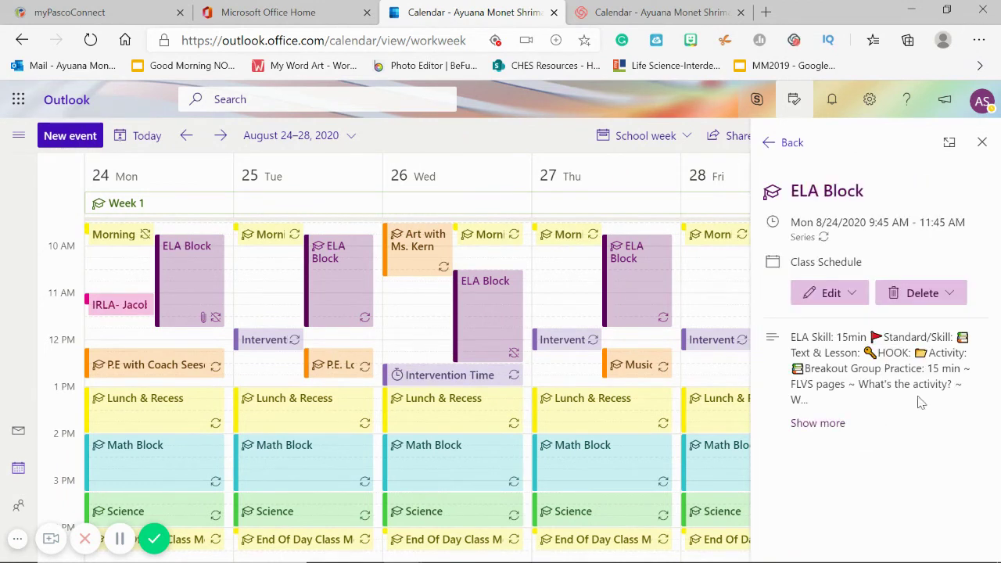
click(837, 425)
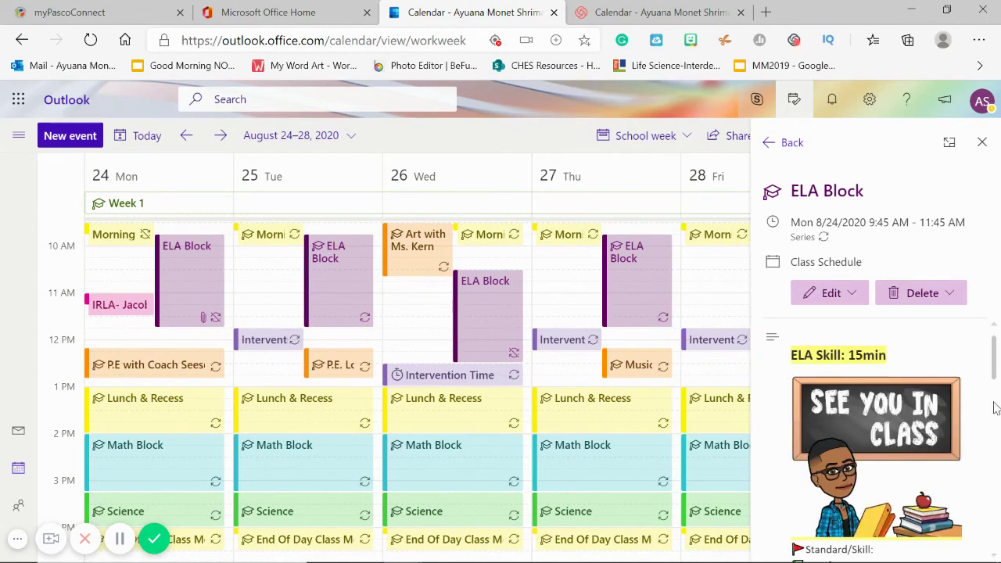
scroll(935, 409, down, 5)
scroll(936, 408, down, 3)
scroll(935, 408, up, 7)
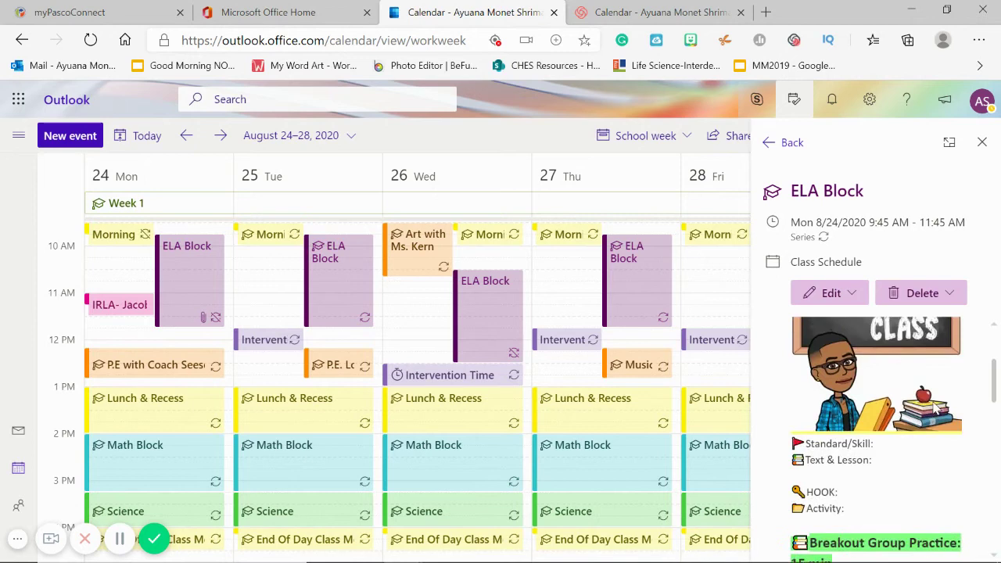
scroll(935, 409, up, 3)
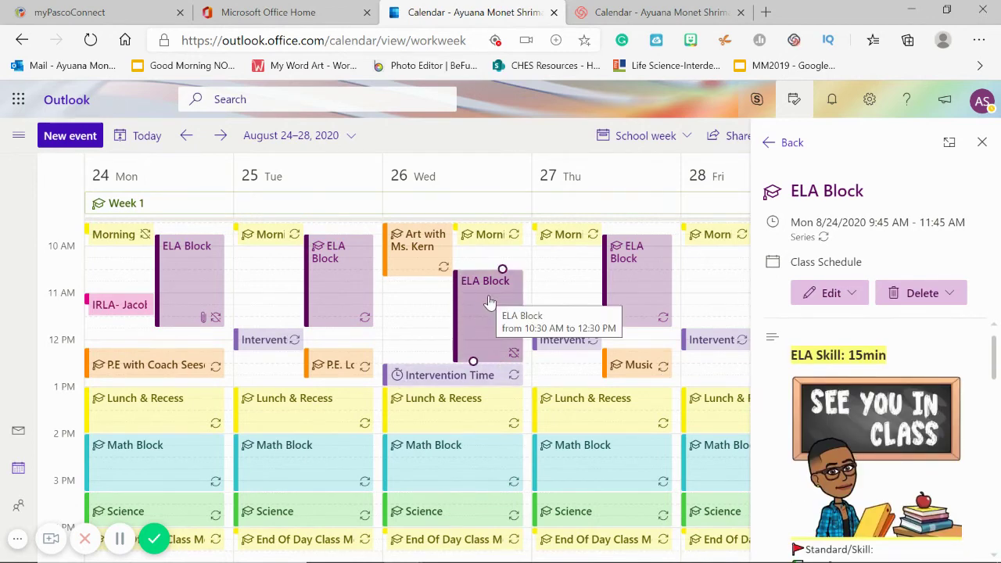
click(778, 145)
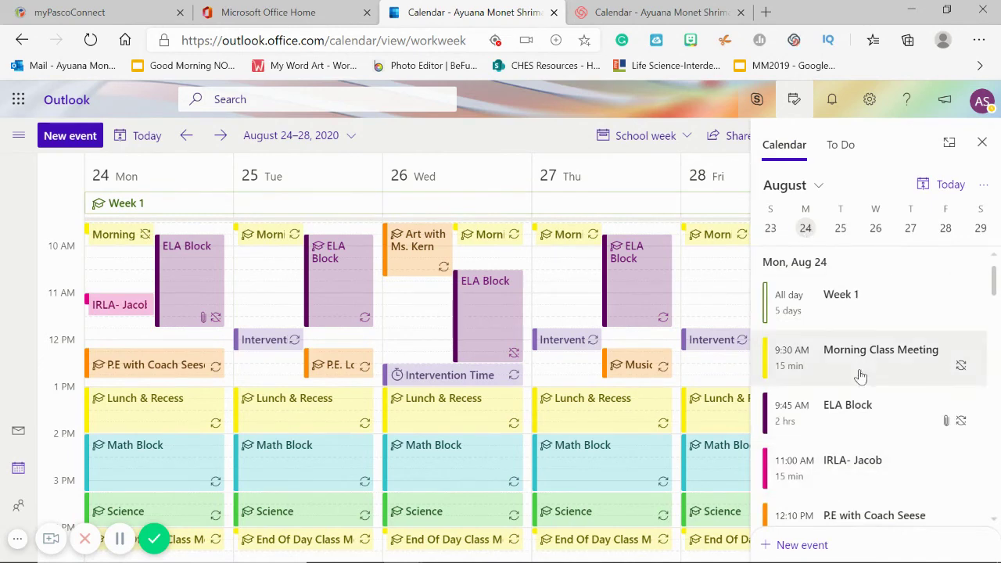
click(848, 146)
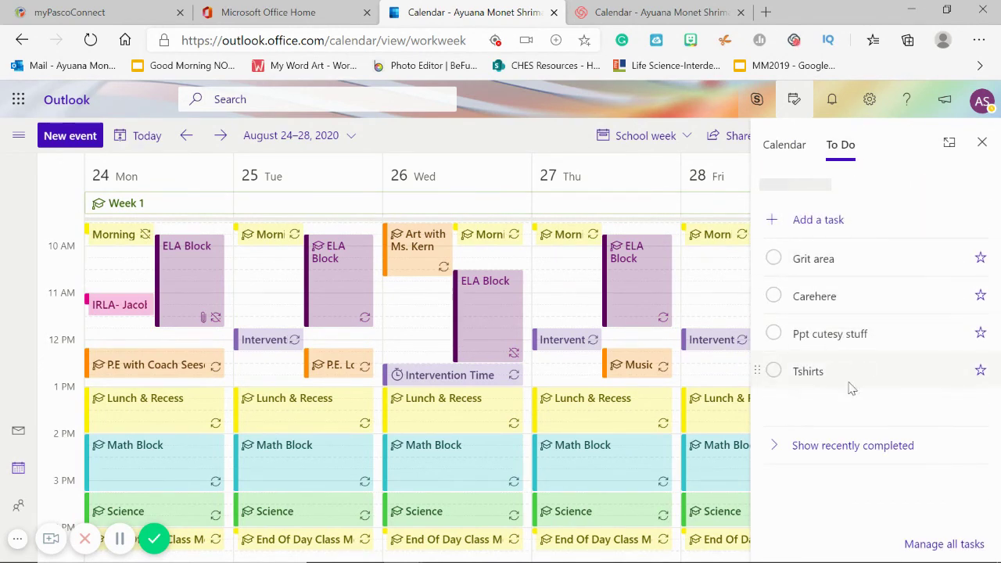
Step: Add the task 'Outlook Cool things' to the To Do list
click(838, 218)
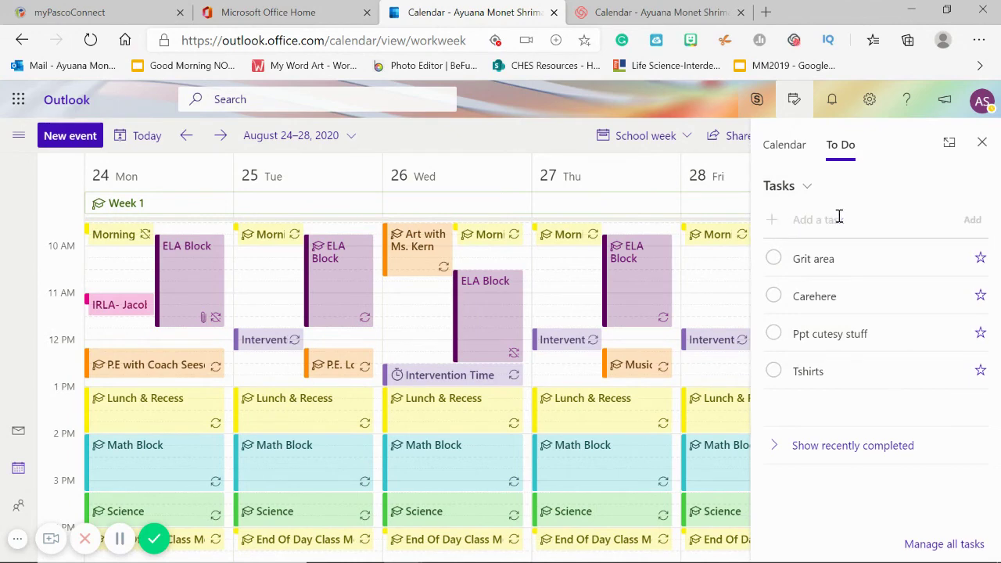
text(Outlook Cool things)
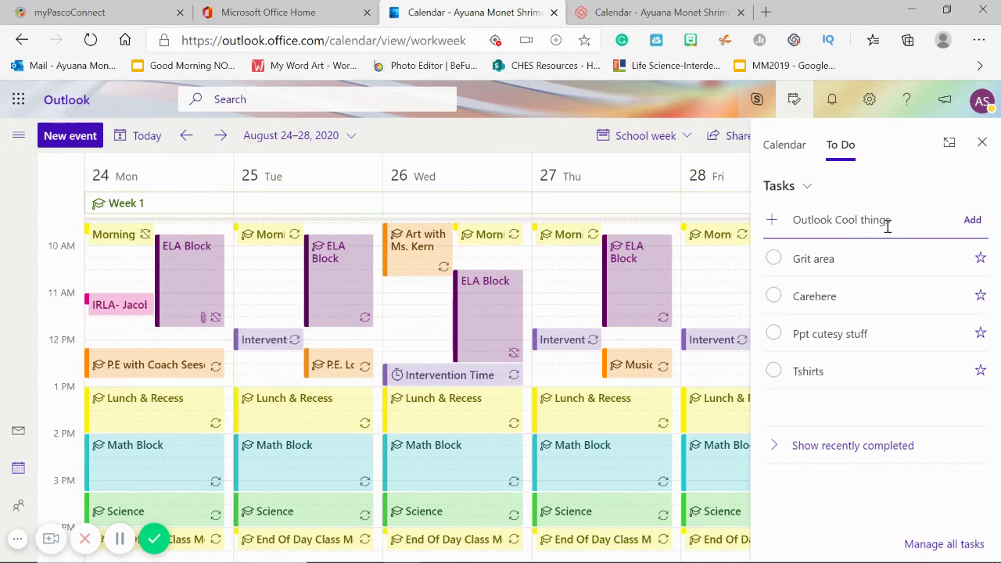
click(982, 222)
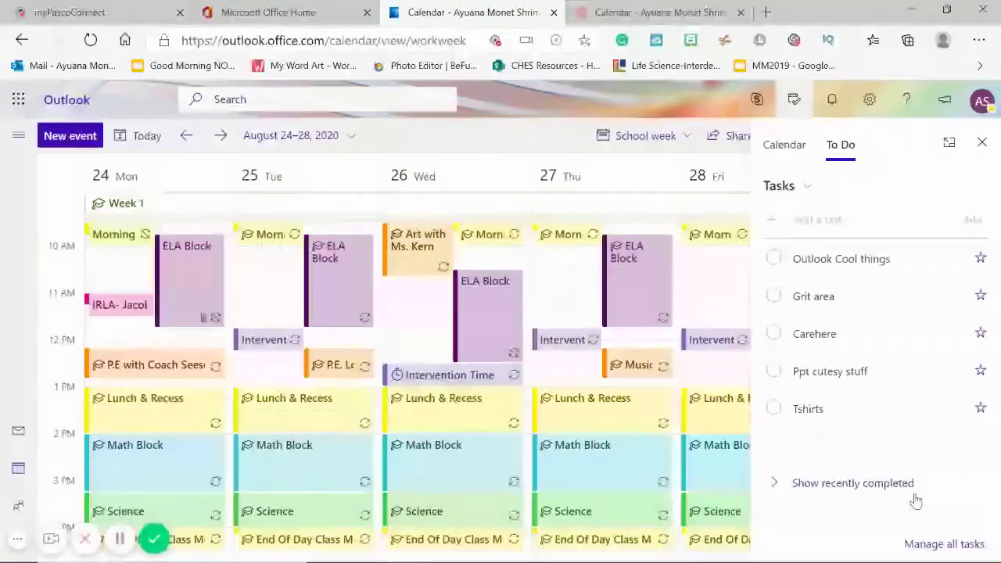
Step: Mark the Carehere task as completed and return to the day's calendar agenda
click(774, 296)
click(774, 333)
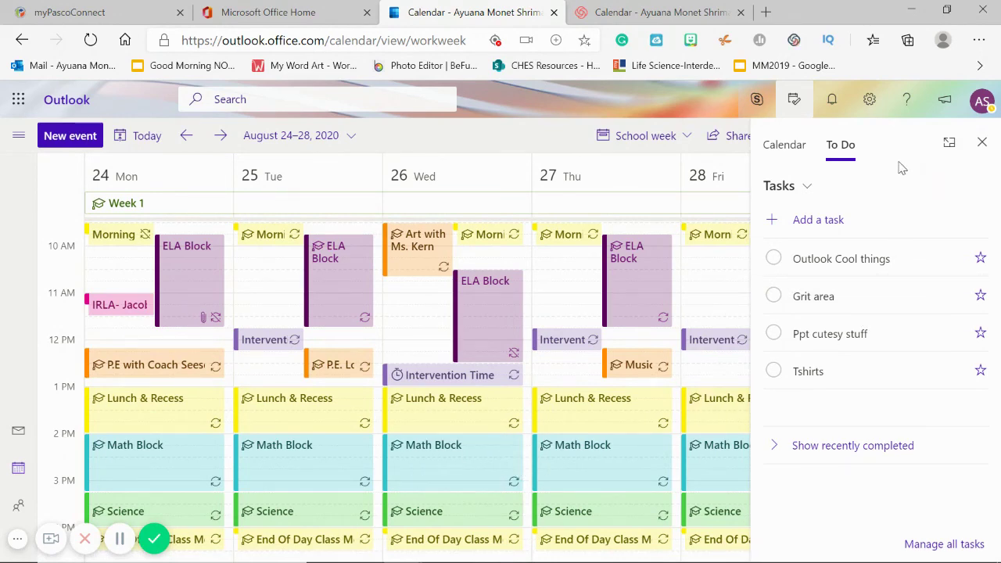
click(785, 146)
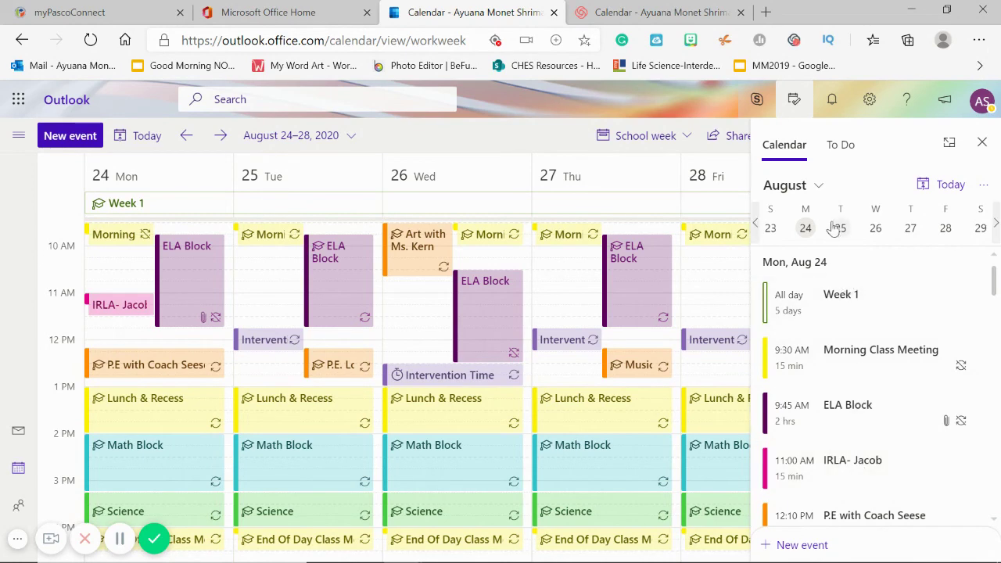
Step: View the Math Block event details in My Day, then return to the agenda
scroll(838, 431, down, 3)
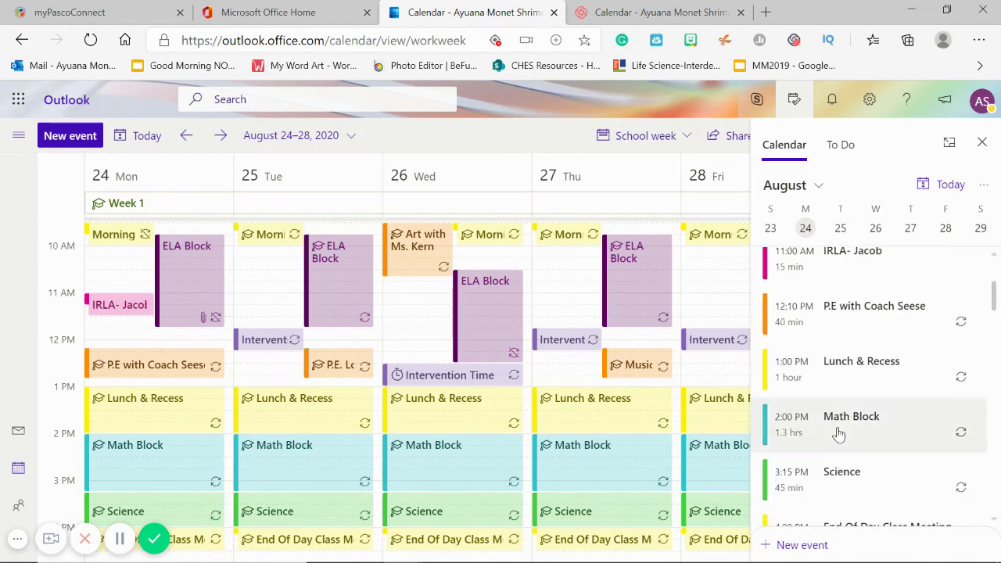
click(837, 431)
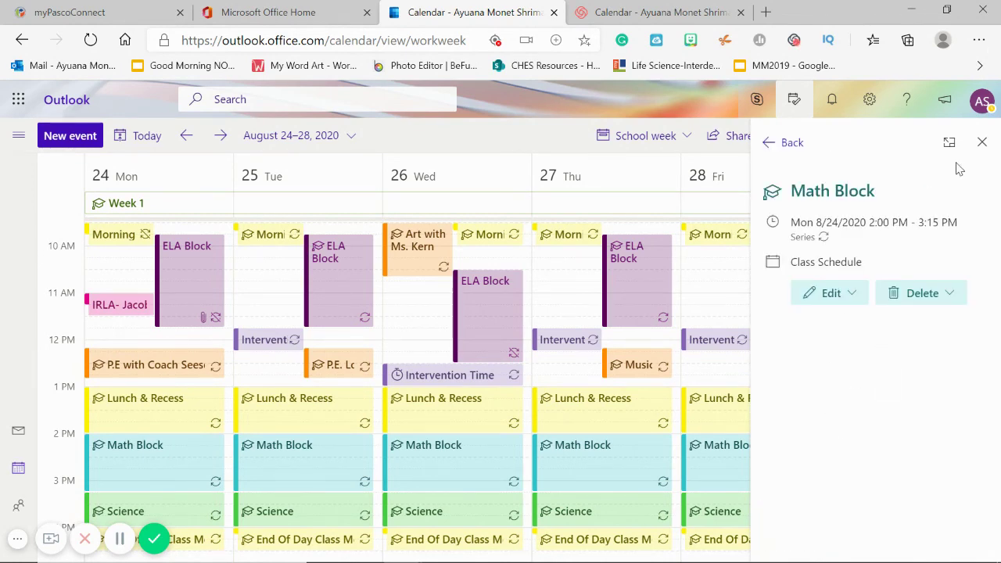
click(771, 142)
Step: Close the My Day panel and bring back the calendar navigation pane
scroll(854, 435, down, 1)
scroll(855, 436, down, 1)
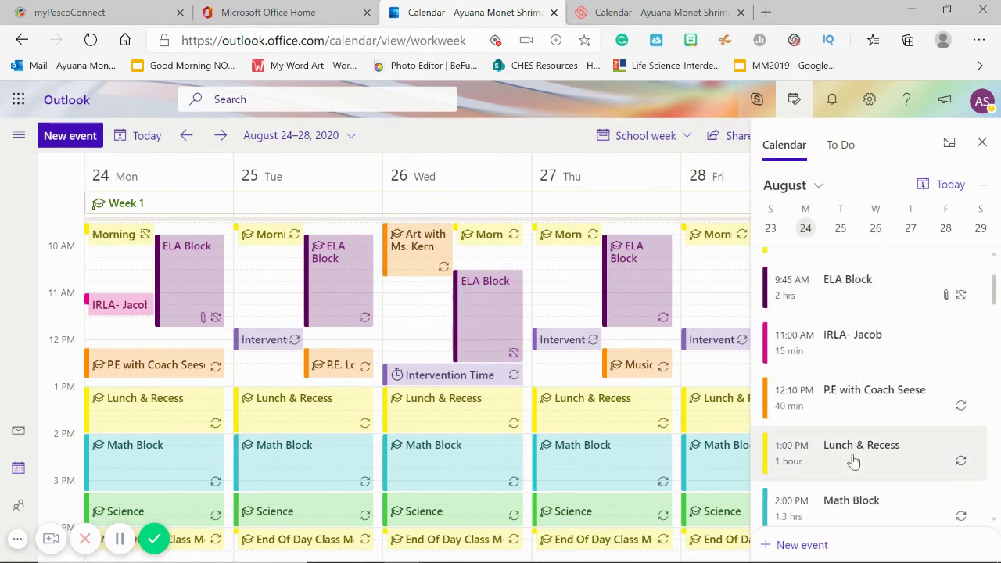
scroll(854, 462, down, 6)
scroll(852, 460, up, 2)
scroll(854, 459, down, 8)
scroll(854, 458, up, 5)
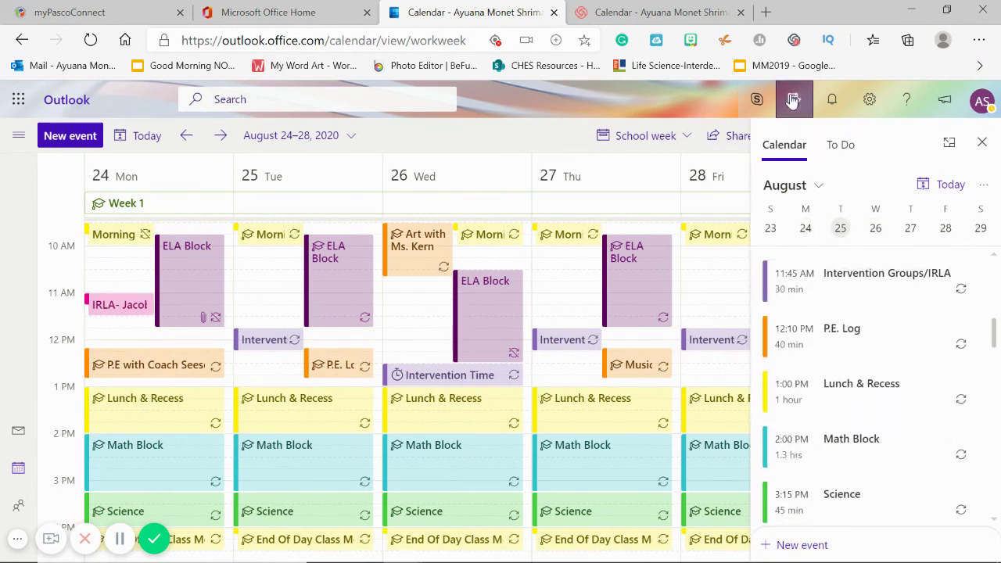
click(793, 100)
click(18, 135)
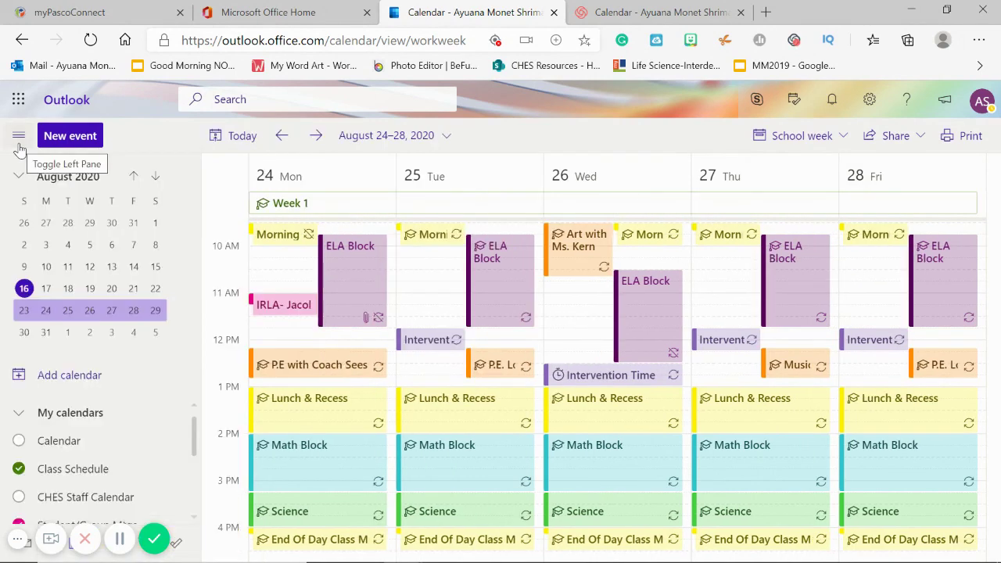
Step: Hide the navigation pane and switch the calendar to Day view for Monday, Aug 24
click(20, 144)
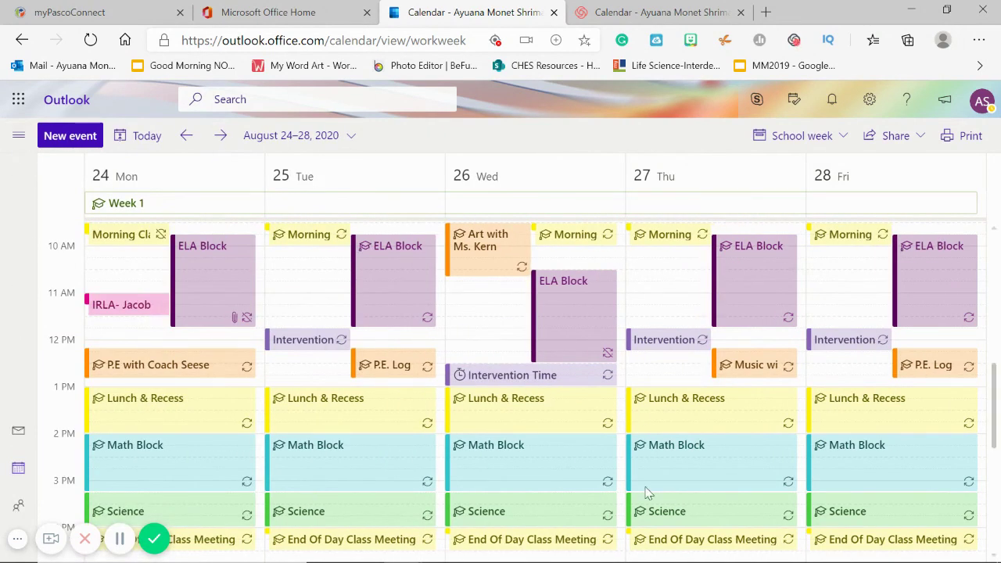
click(821, 140)
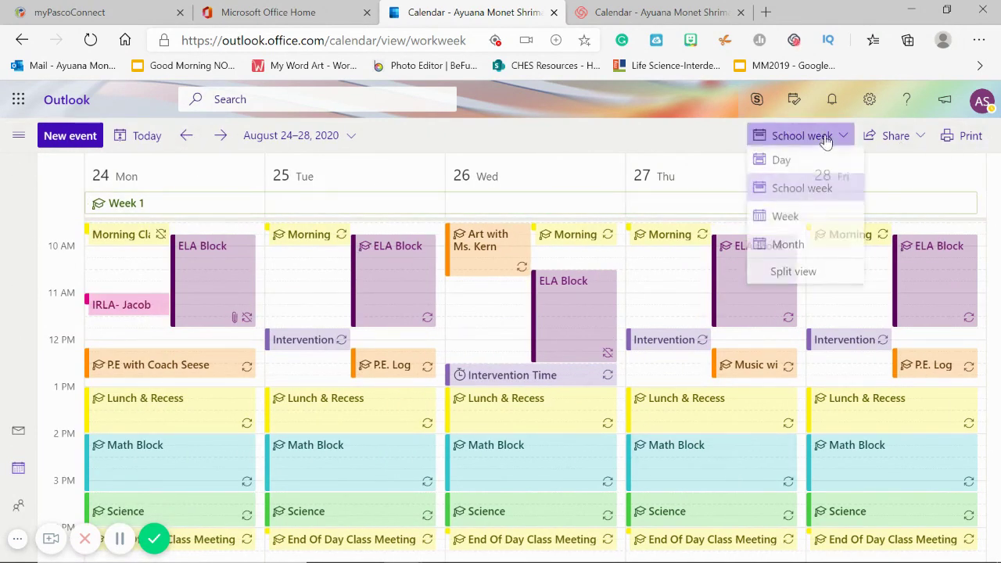
click(823, 166)
scroll(840, 371, down, 3)
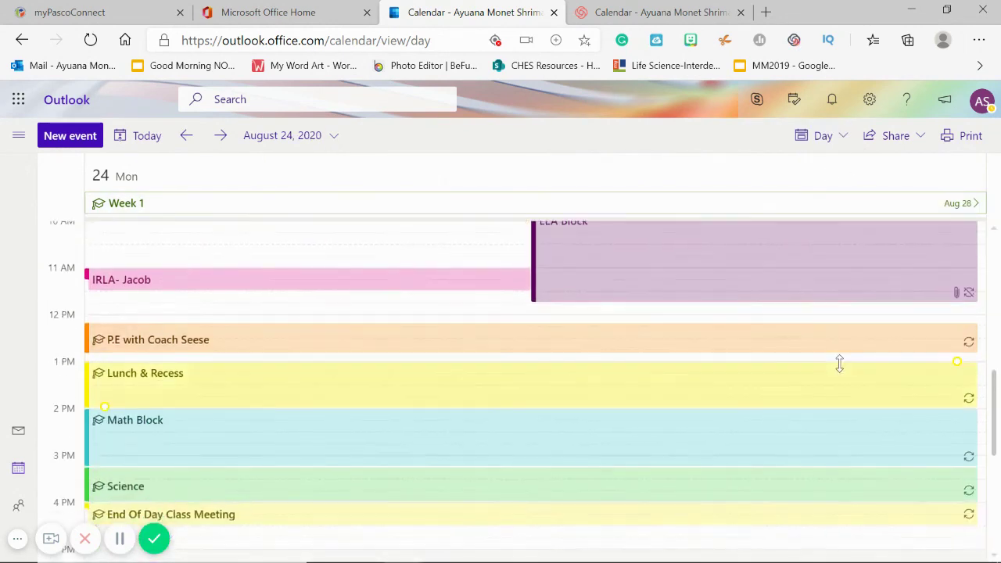
scroll(840, 373, up, 3)
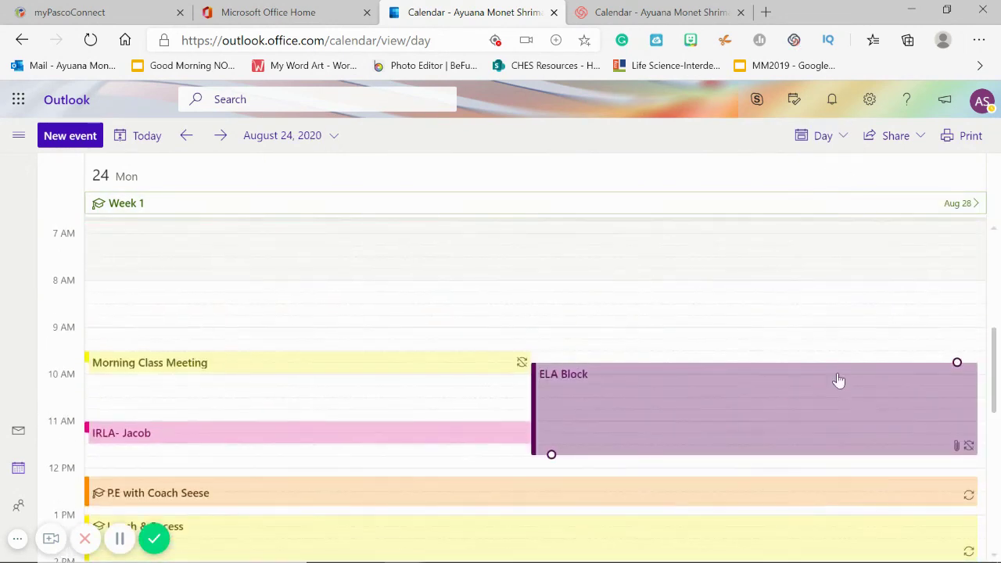
Step: Open the ELA Block event (9:45–11:45 AM) in full view, review it, then close it
click(839, 365)
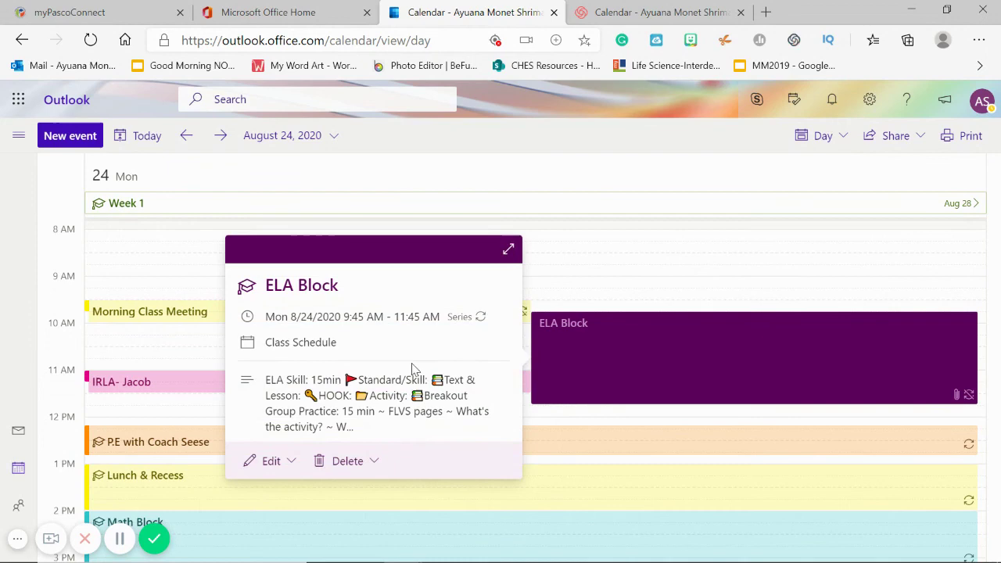
double_click(661, 388)
scroll(781, 386, down, 1)
scroll(781, 386, down, 10)
scroll(780, 386, up, 5)
scroll(781, 385, up, 5)
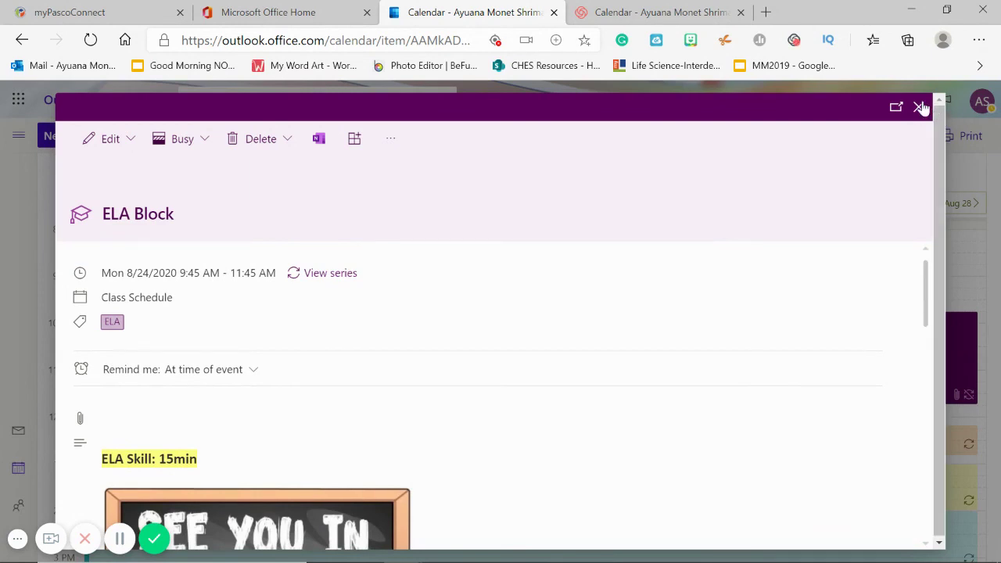
click(919, 106)
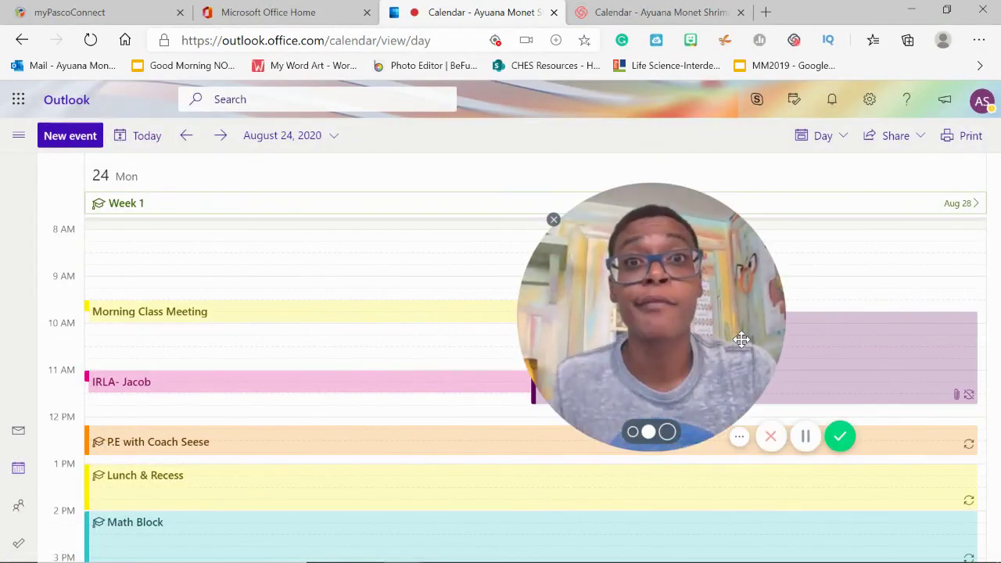